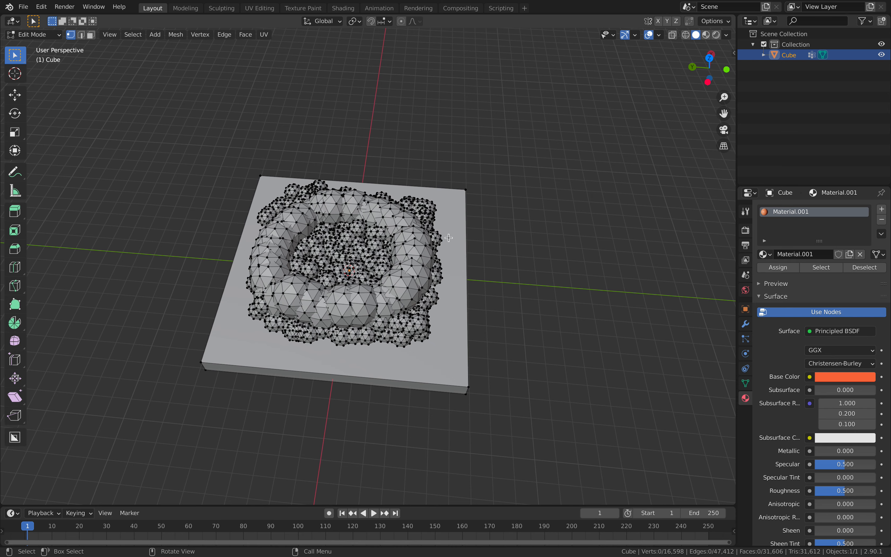
Select all geometry that uses Material.001 to check its extent, and clear the selection.
left_click(817, 270)
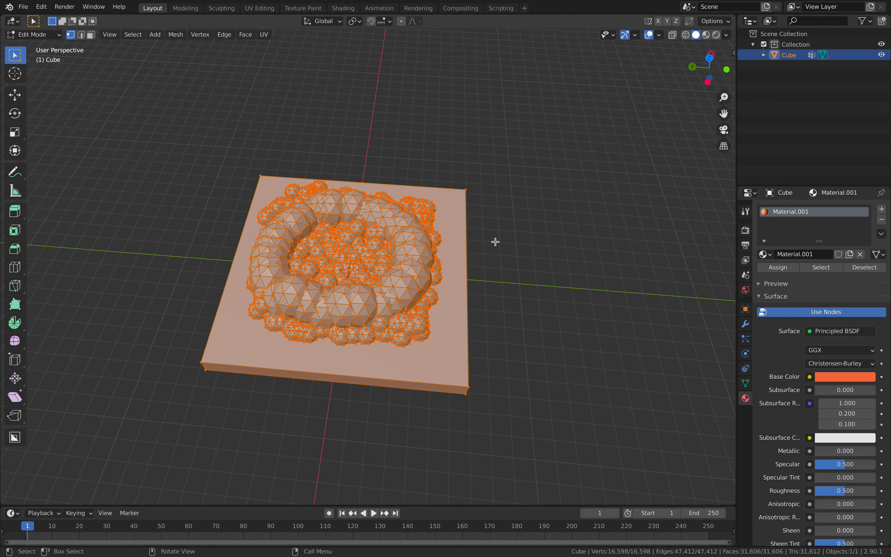
middle_click_drag(475, 241, 473, 242)
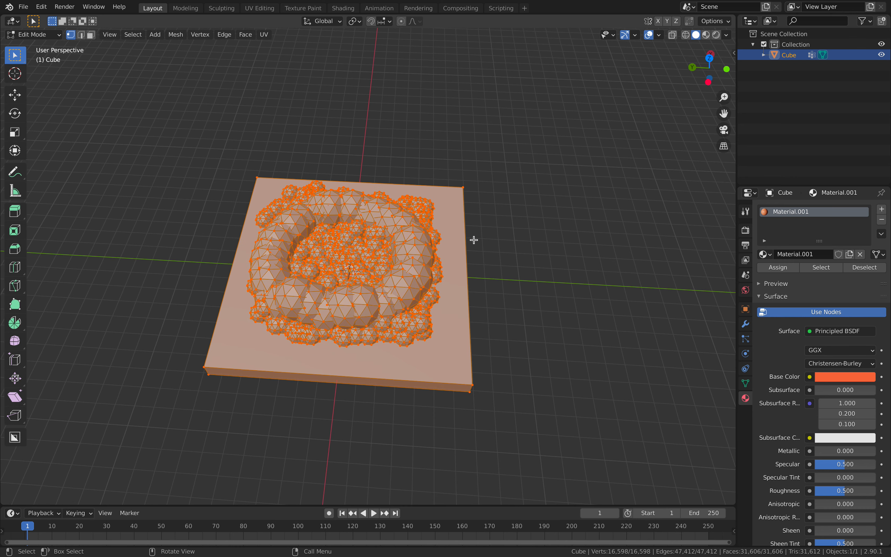
key("alt+a")
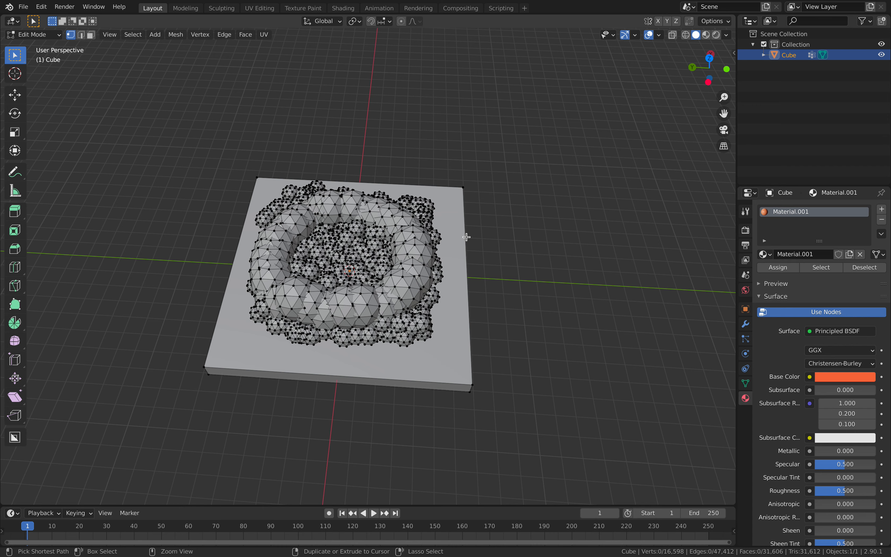
Undo the large ring stroke drawn over the small balls on the slab.
key("ctrl+i")
key("ctrl+i")
key("ctrl+z")
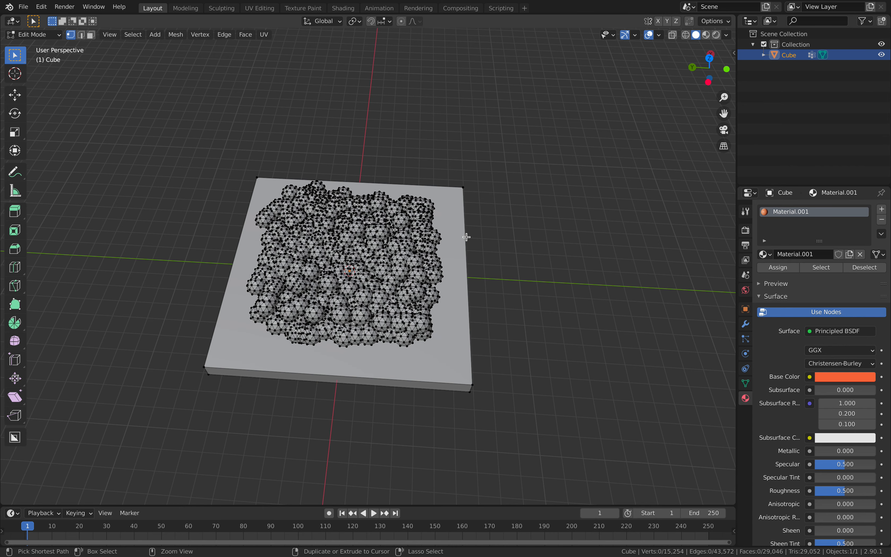
middle_click_drag(381, 244, 384, 244)
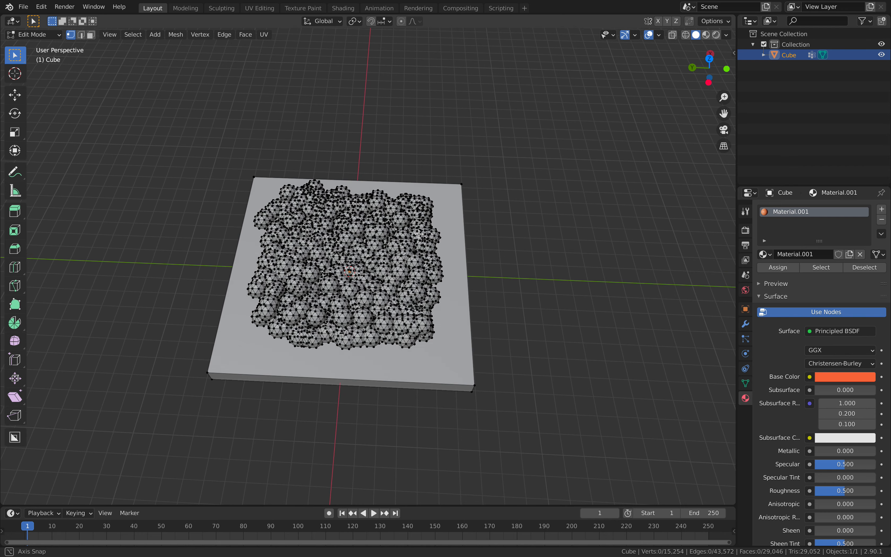
Select the entire mesh and add a second material with a bright green base color (hue 0.265, saturation 0.911, value 0.906).
key("a")
middle_click_drag(429, 234, 453, 218)
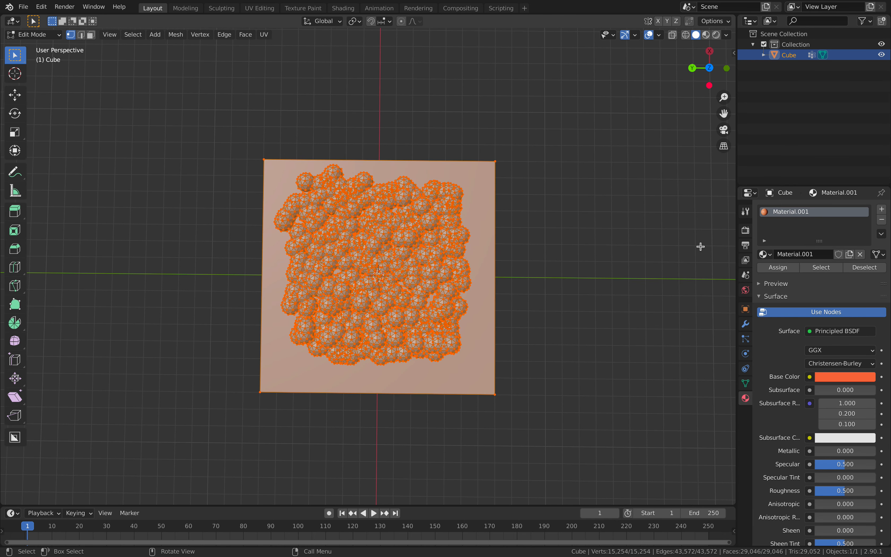
left_click(882, 209)
left_click(821, 276)
left_click(845, 398)
left_click_drag(810, 297, 784, 281)
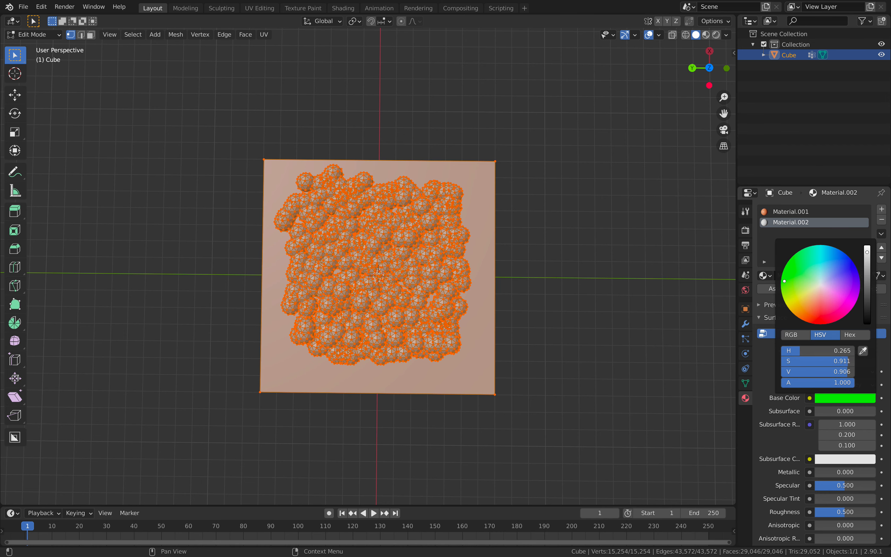
With the Ball Pen at an enlarged brush size, draw a thick closed ring over the small balls on the slab.
right_click(403, 301)
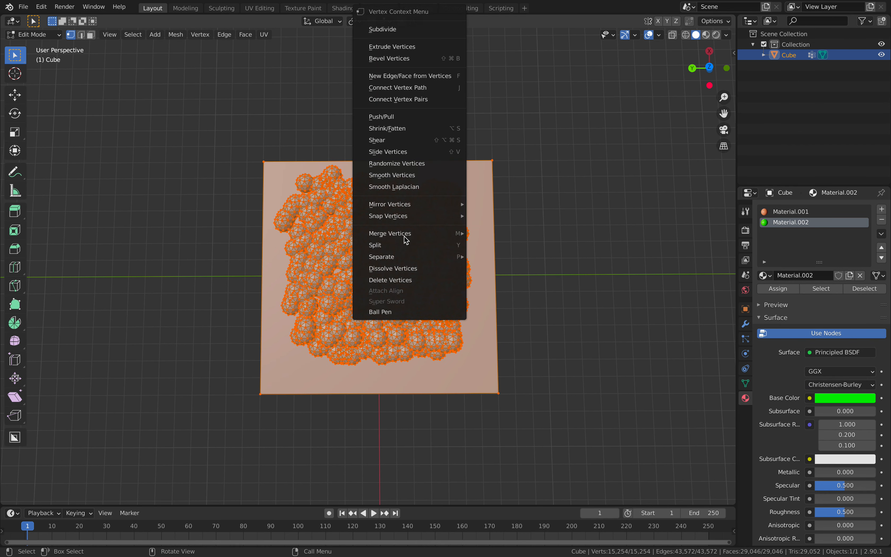
left_click(401, 311)
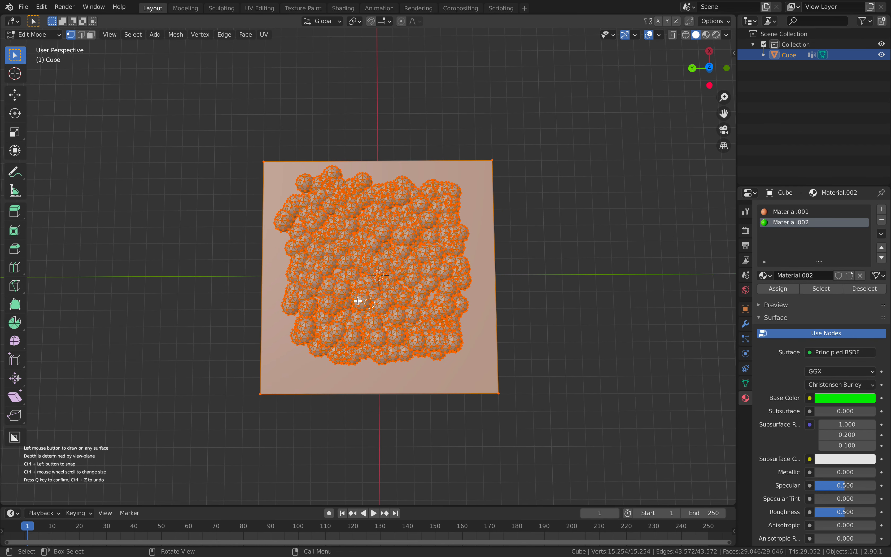
scroll(365, 303, "up", 1, "ctrl")
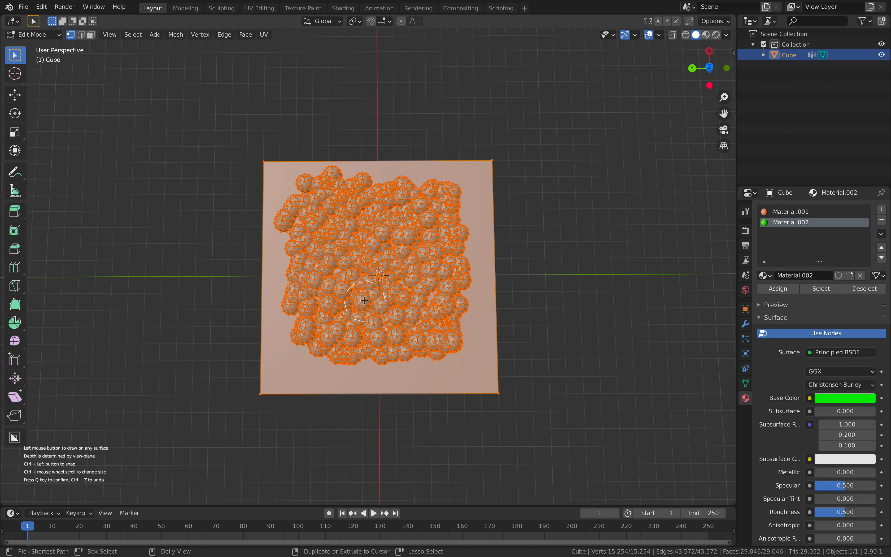
scroll(365, 305, "up", 2, "ctrl")
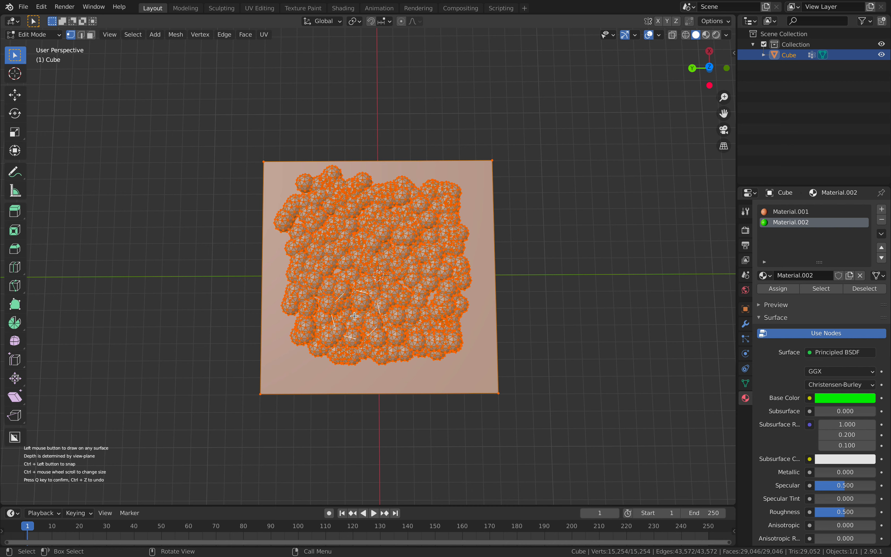
left_click(335, 327)
mouse_move(324, 321)
left_mouse_down()
mouse_move(310, 267)
mouse_move(320, 231)
mouse_move(403, 192)
mouse_move(436, 200)
mouse_move(454, 254)
mouse_move(441, 325)
mouse_move(379, 345)
mouse_move(344, 333)
left_mouse_up()
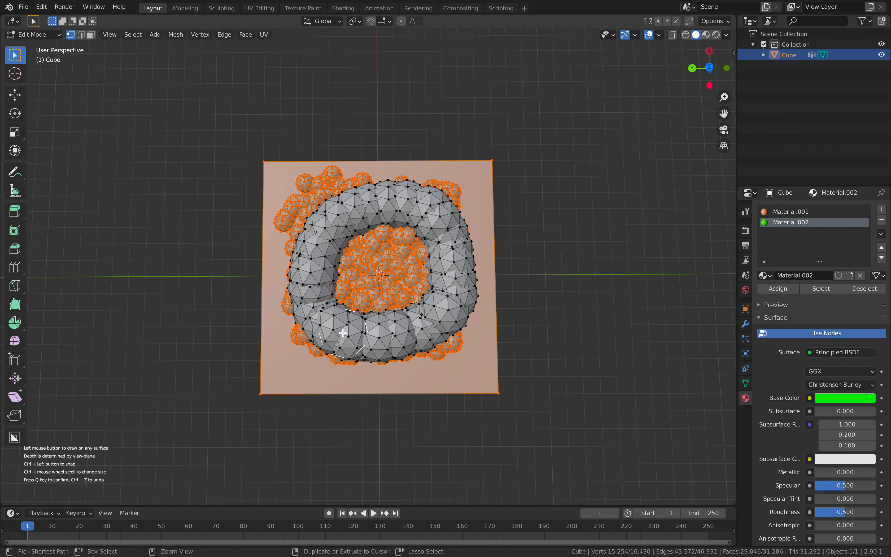
mouse_move(512, 237)
middle_mouse_down()
mouse_move(515, 217)
mouse_move(495, 243)
mouse_move(508, 245)
middle_mouse_up()
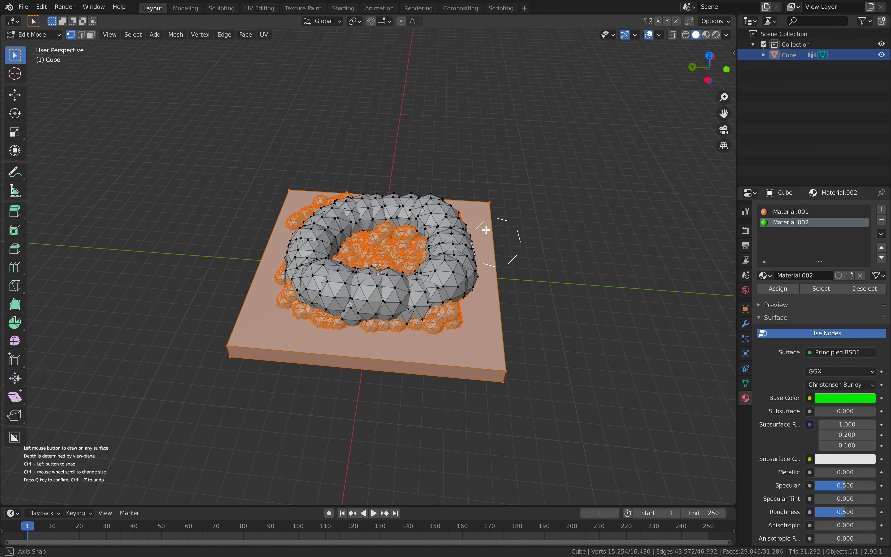
Assign the green Material.002 to the selected slab and small balls, and clear the selection.
left_click(775, 290)
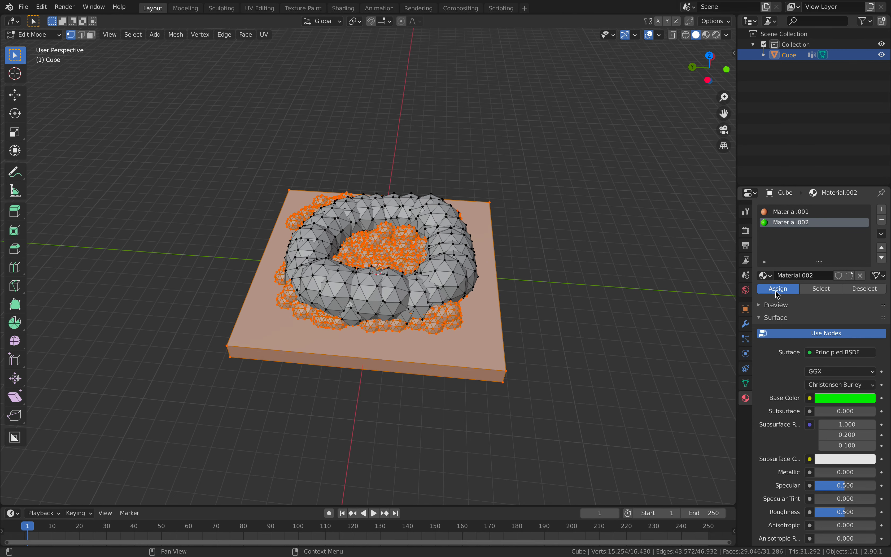
left_click(590, 247)
middle_click_drag(584, 264, 586, 272)
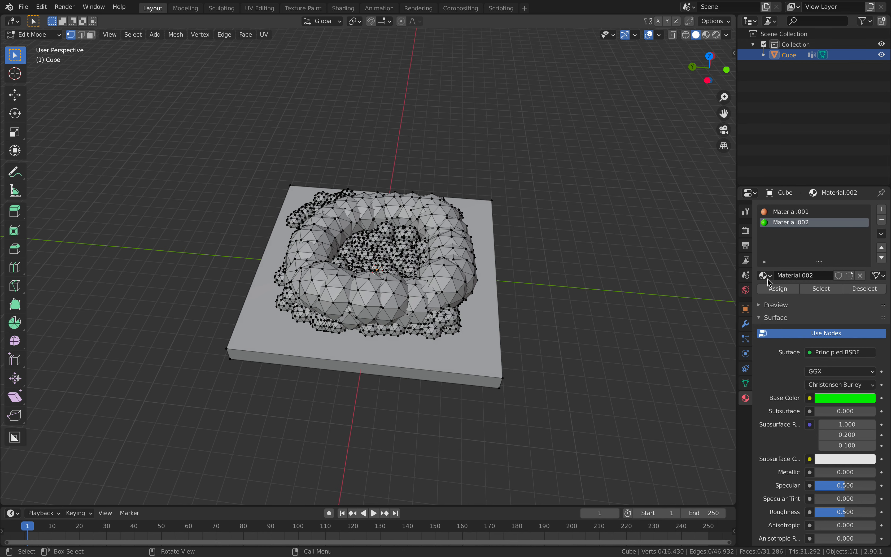
Select the geometry by Material.002, invert the selection to the ring, and assign the orange Material.001 to it.
left_click(823, 289)
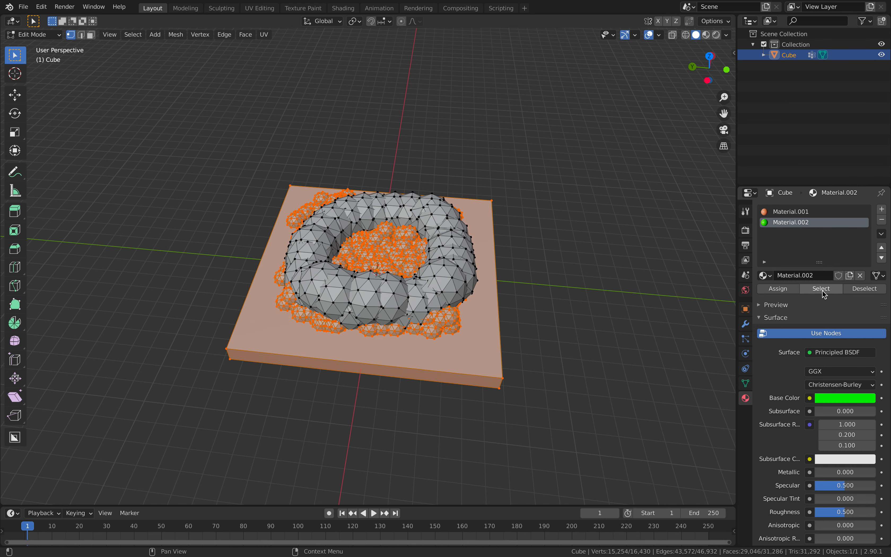
middle_click_drag(539, 231, 543, 239)
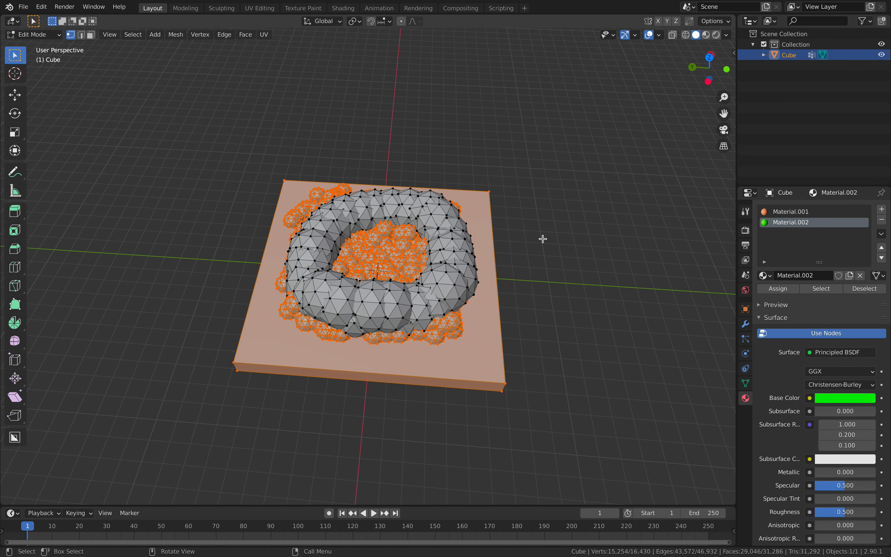
middle_click_drag(416, 283, 534, 251)
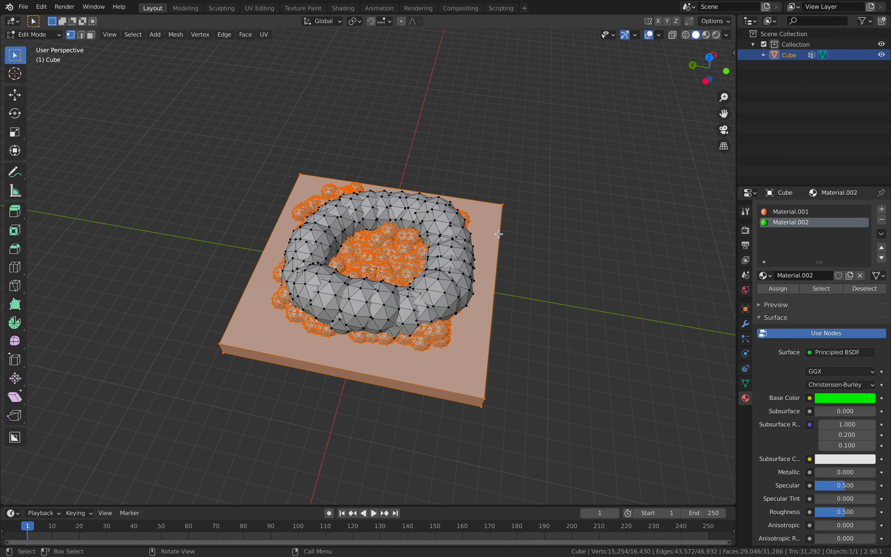
left_click(132, 34)
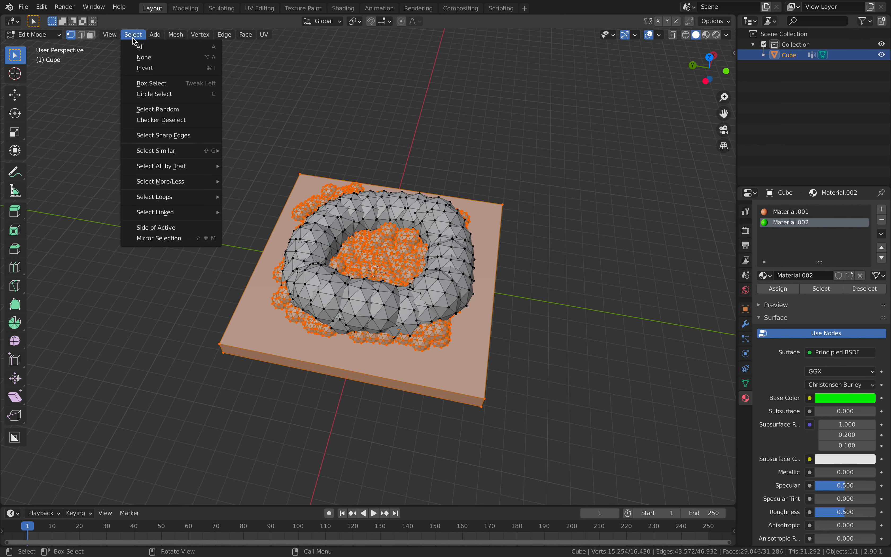
left_click(145, 68)
left_click(795, 213)
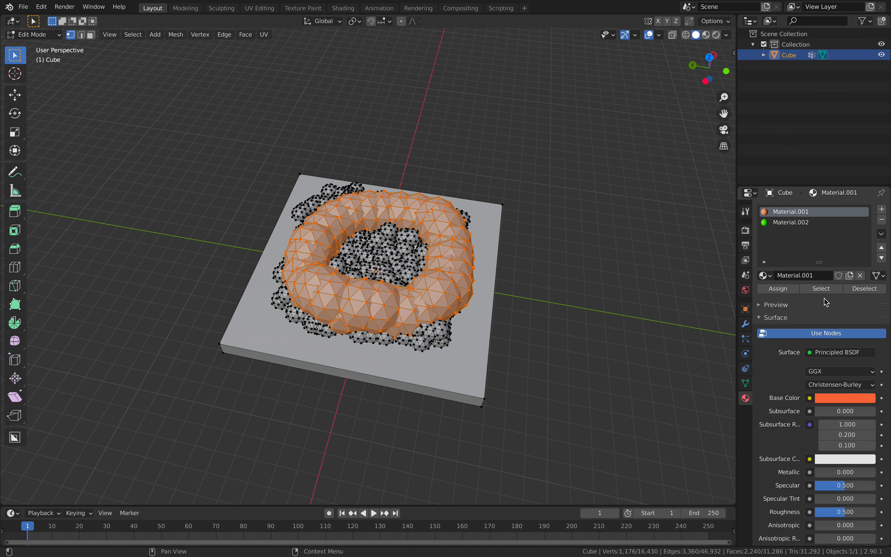
left_click(793, 289)
left_click(617, 259)
left_click(782, 291)
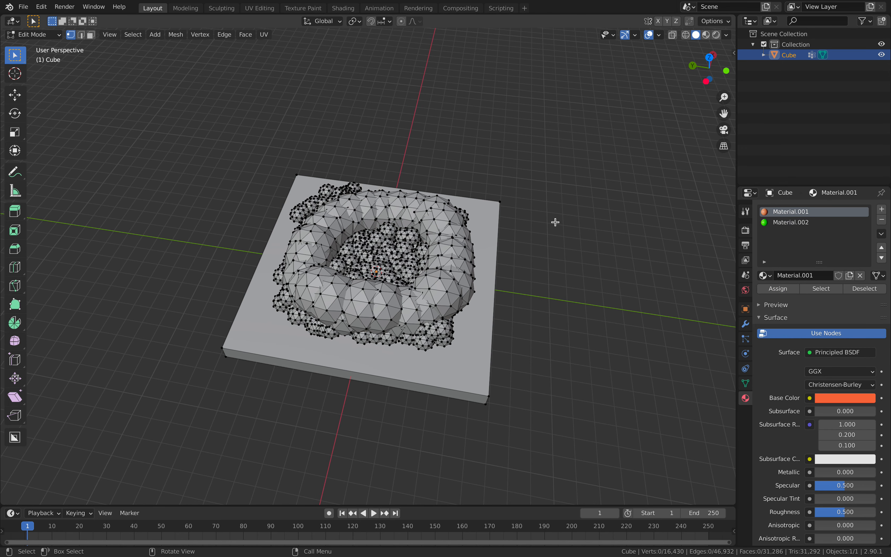
Switch to Object Mode and set the viewport to Material Preview shading to inspect the green slab and orange ring.
left_click(35, 34)
left_click(38, 44)
middle_click_drag(321, 129, 406, 144)
left_click(706, 35)
left_click(378, 190)
middle_click_drag(378, 191, 449, 202, "shift")
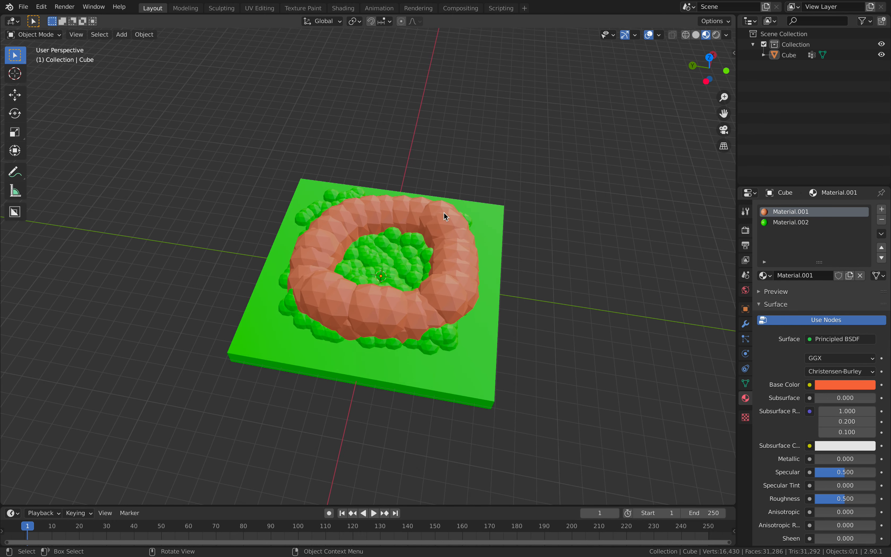
middle_click_drag(409, 242, 671, 101)
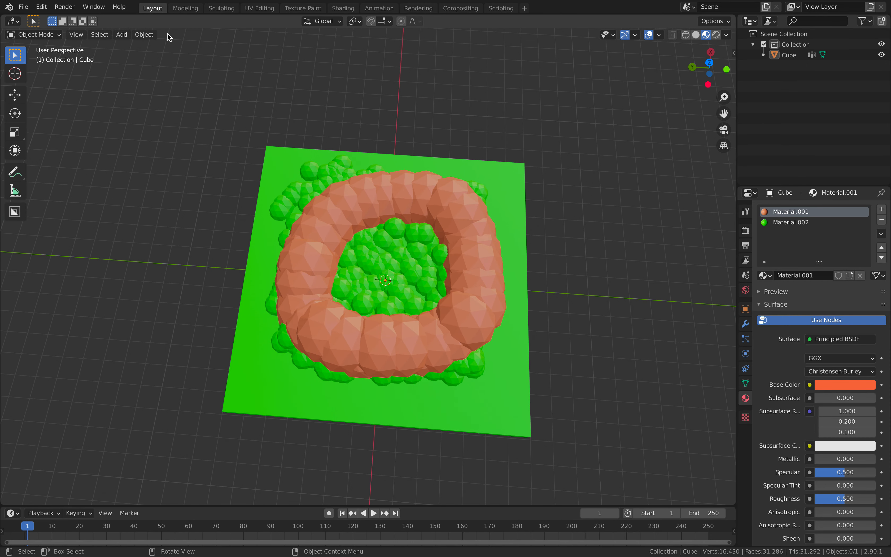
Return to Edit Mode and add a third material slot with a new material.
left_click(42, 35)
left_click(42, 59)
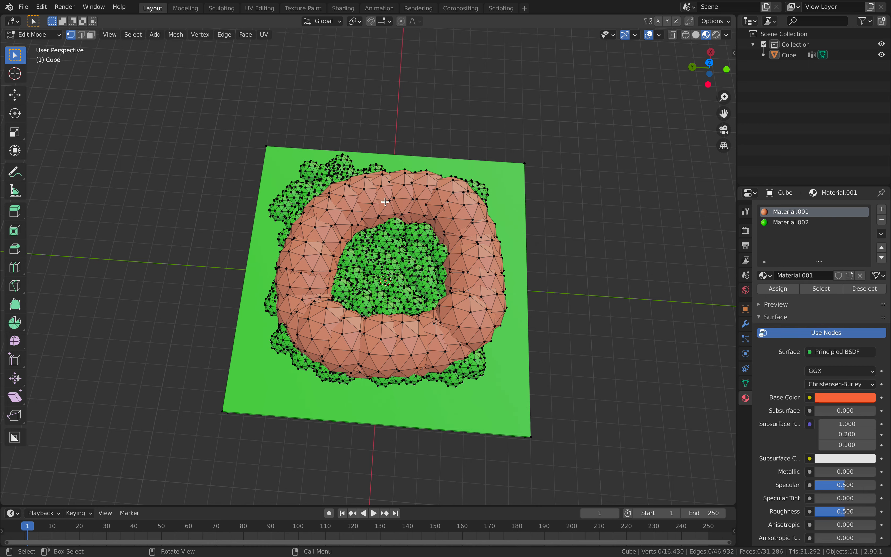
middle_click_drag(471, 205, 804, 232)
left_click(821, 223)
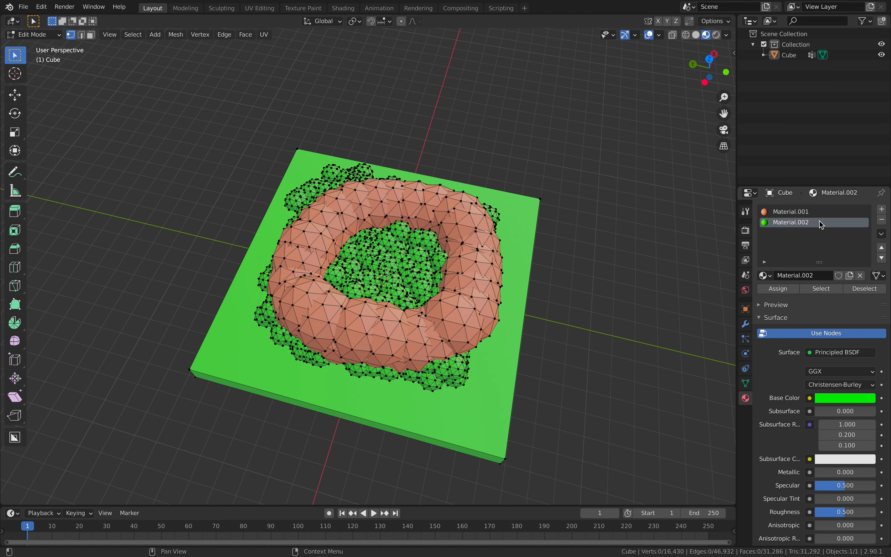
left_click(883, 211)
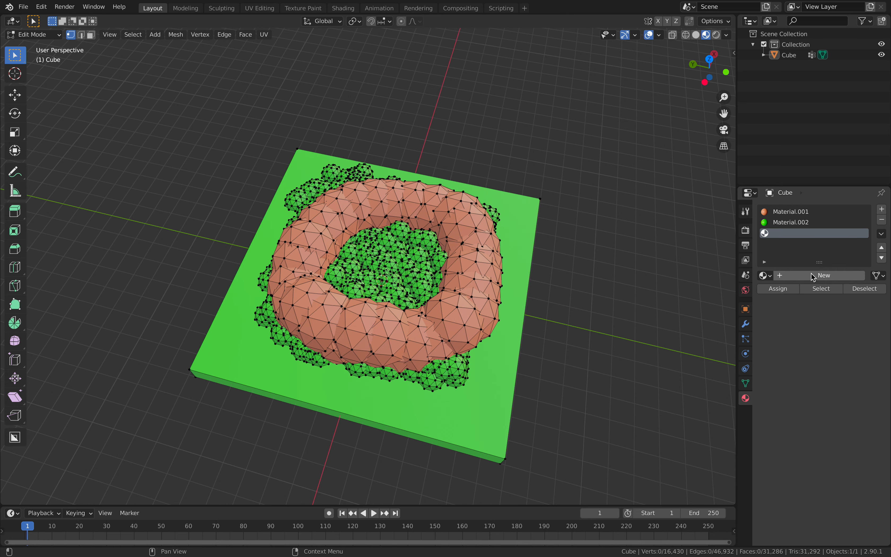
middle_click_drag(363, 265, 455, 277)
middle_click_drag(372, 306, 442, 280)
left_click(824, 275)
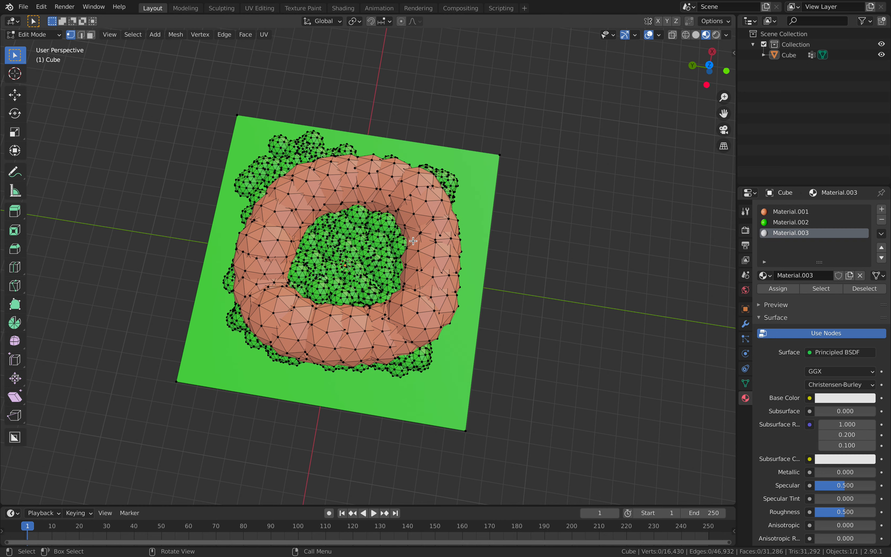
Select the entire mesh and draw a curved Ball Pen tube from the ring's outer side out beyond the slab's edge.
middle_click_drag(414, 244, 408, 227)
key("a")
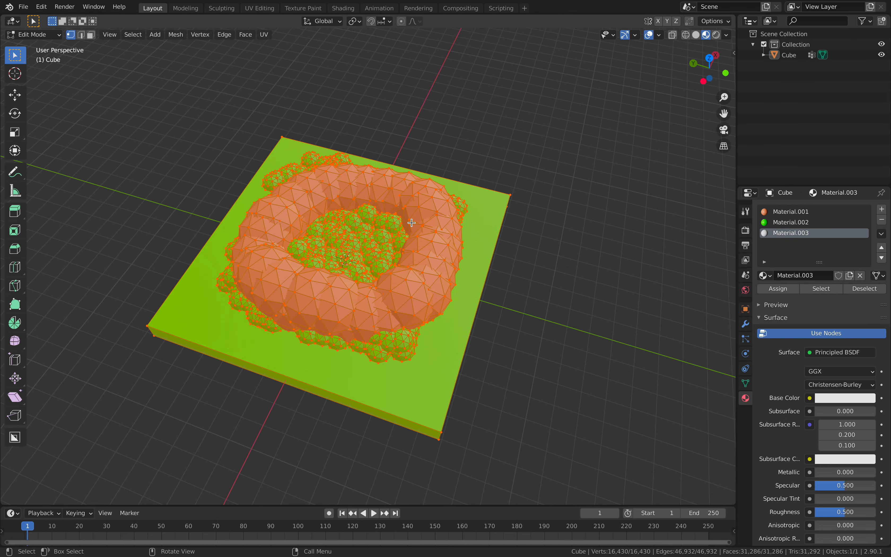
middle_click_drag(427, 257, 435, 249)
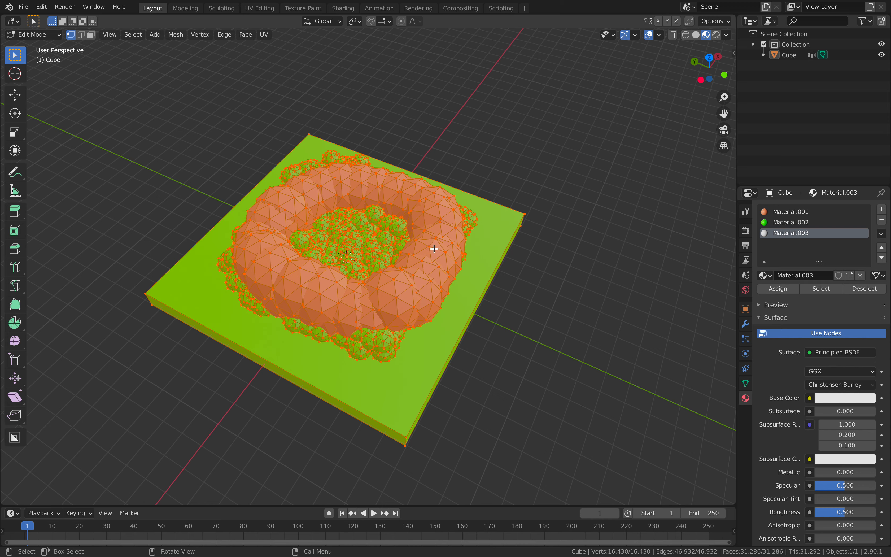
right_click(451, 233)
left_click(443, 311)
mouse_move(442, 311)
middle_mouse_down()
mouse_move(470, 254)
mouse_move(432, 257)
middle_mouse_up()
key("ctrl")
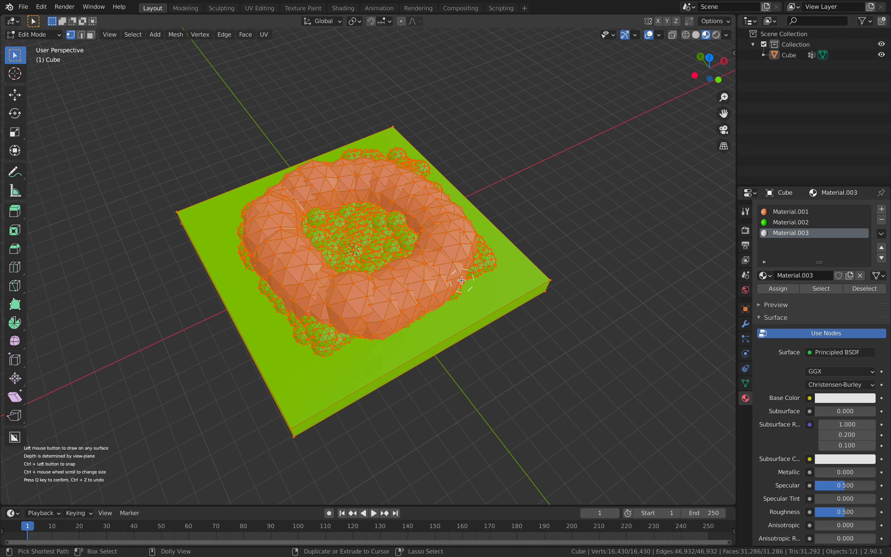
middle_click_drag(513, 329, 493, 312)
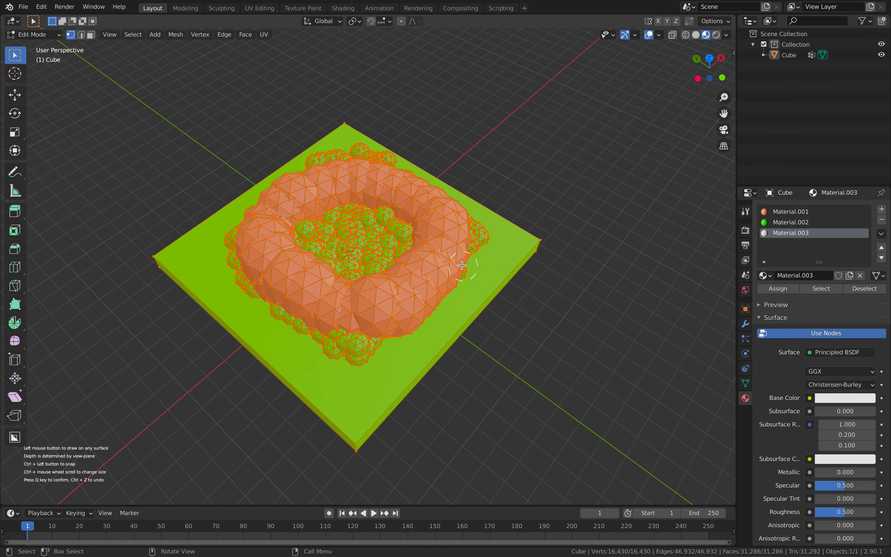
middle_click_drag(344, 283, 289, 253)
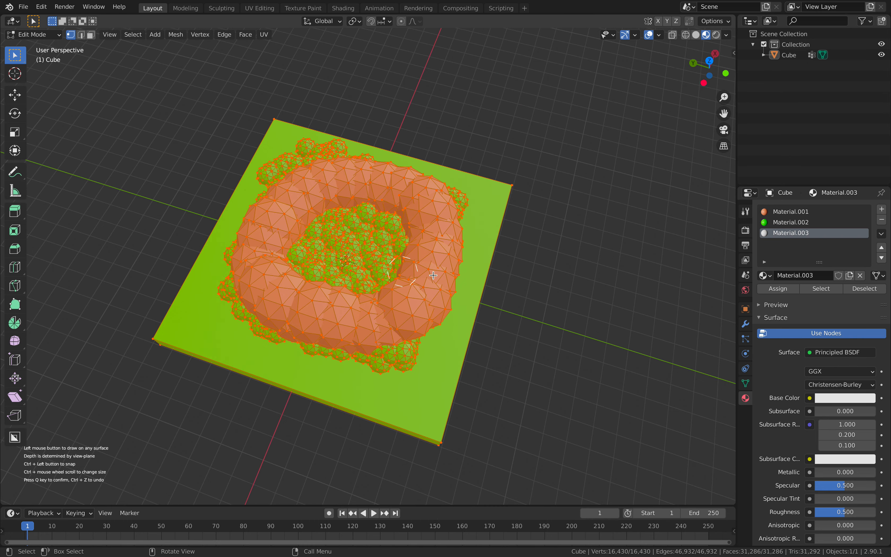
middle_click_drag(434, 275, 448, 262)
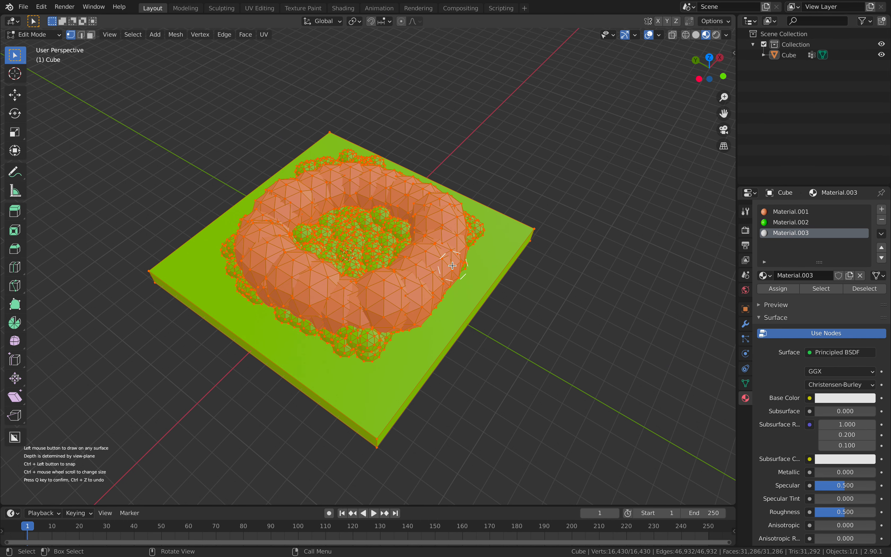
middle_click_drag(450, 263, 453, 252)
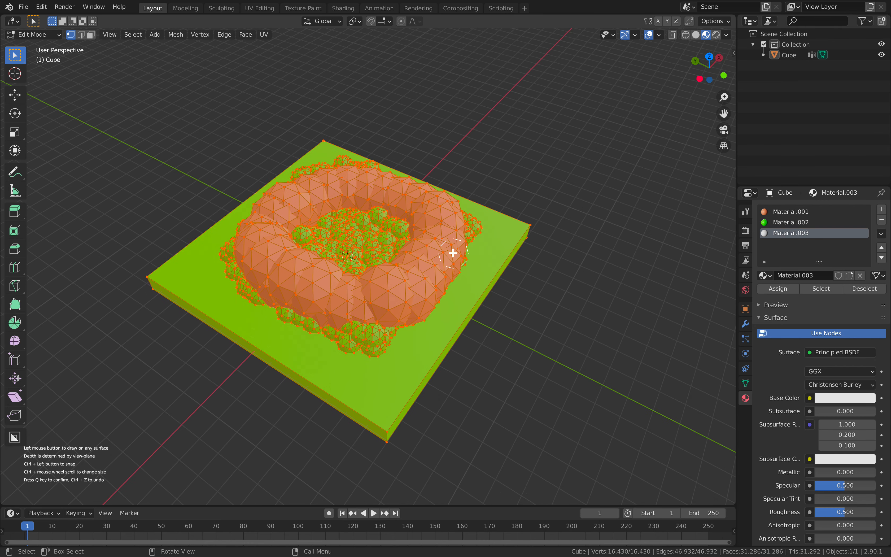
left_click_drag(461, 251, 549, 334)
mouse_move(338, 293)
middle_mouse_down()
mouse_move(345, 298)
mouse_move(287, 294)
middle_mouse_up()
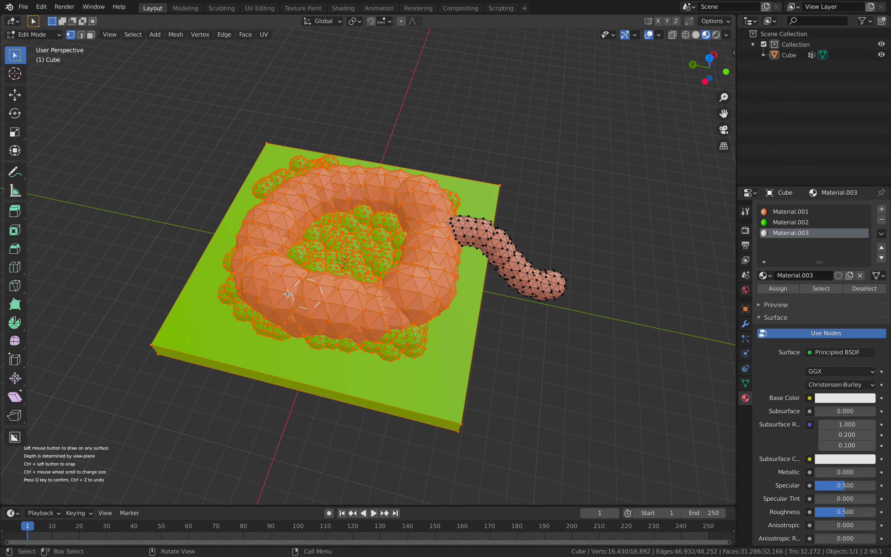
Draw two more curved Ball Pen tubes from the ring's outer side out past the slab's edge, on different sides.
mouse_move(261, 292)
left_mouse_down()
mouse_move(186, 296)
mouse_move(142, 333)
mouse_move(83, 355)
left_mouse_up()
middle_click_drag(180, 252, 260, 270)
mouse_move(260, 289)
left_mouse_down()
mouse_move(192, 298)
mouse_move(155, 350)
mouse_move(132, 365)
mouse_move(125, 359)
left_mouse_up()
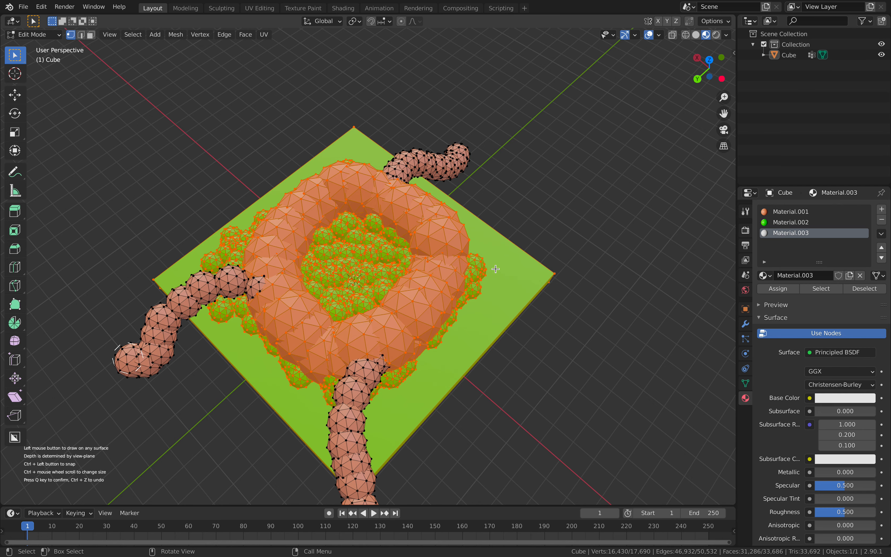
middle_click_drag(475, 272, 438, 261)
mouse_move(438, 260)
left_mouse_down()
mouse_move(447, 276)
mouse_move(469, 282)
mouse_move(497, 357)
mouse_move(524, 383)
left_mouse_up()
key("ctrl+z")
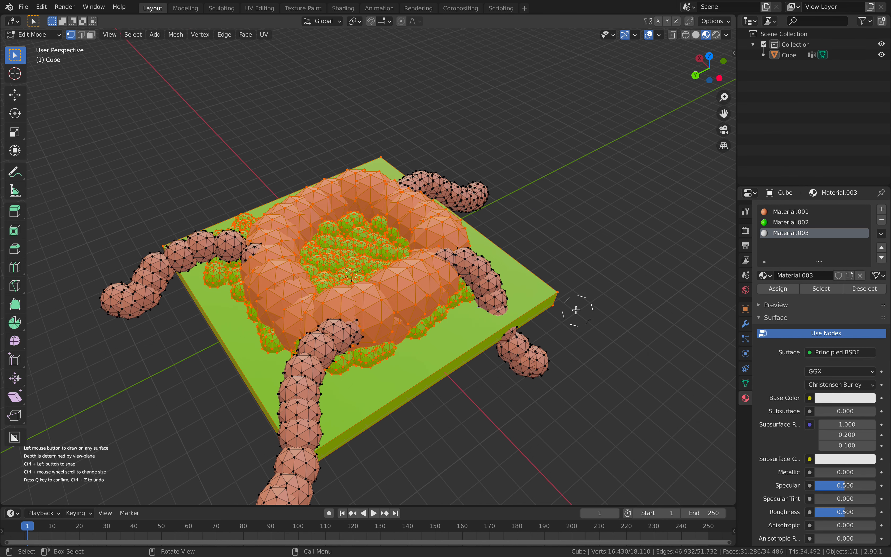
Draw the fourth curved Ball Pen tube from the ring out past the slab and confirm the strokes.
middle_click_drag(560, 305, 460, 287)
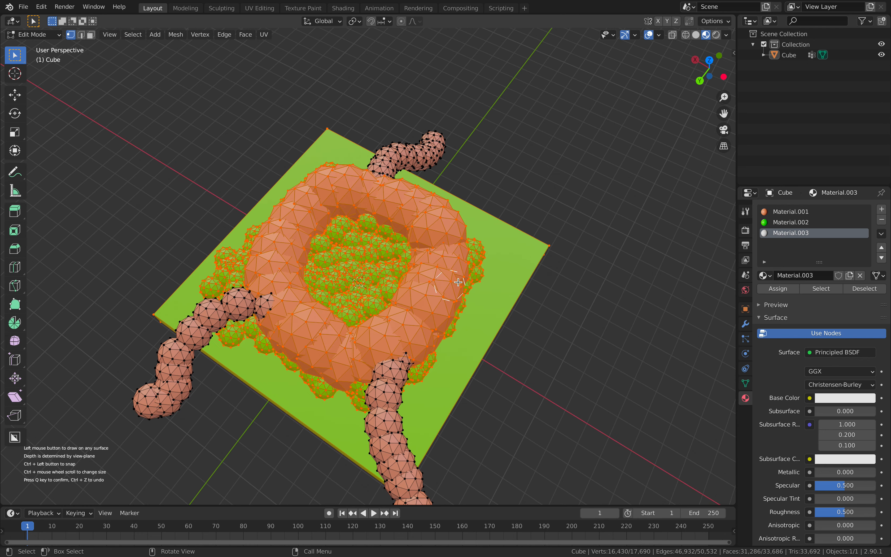
mouse_move(458, 282)
left_mouse_down()
mouse_move(537, 295)
mouse_move(557, 320)
mouse_move(582, 329)
left_mouse_up()
middle_click_drag(582, 330, 477, 219)
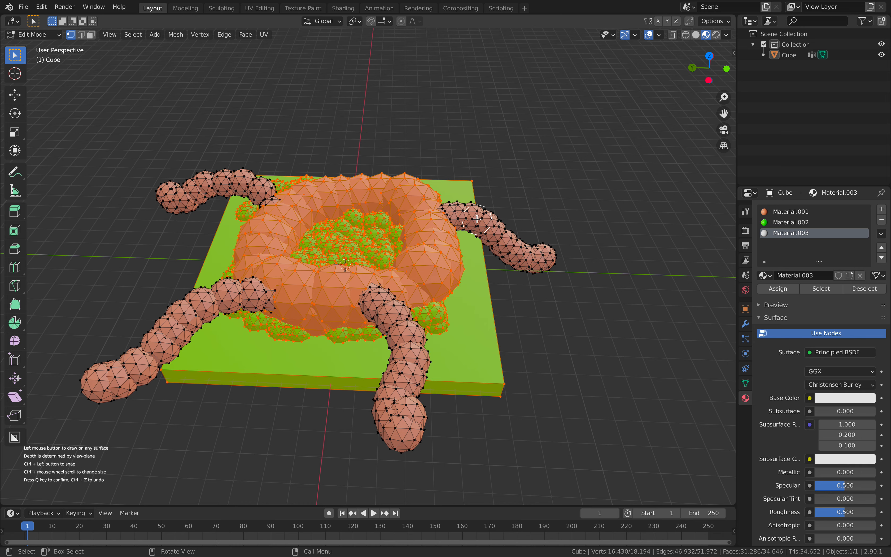
middle_click_drag(438, 186, 550, 199)
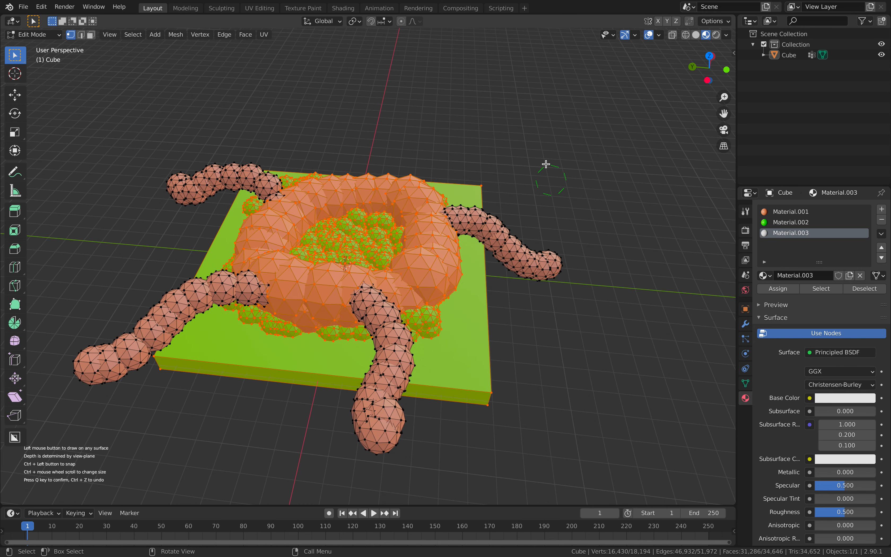
key("ctrl+z")
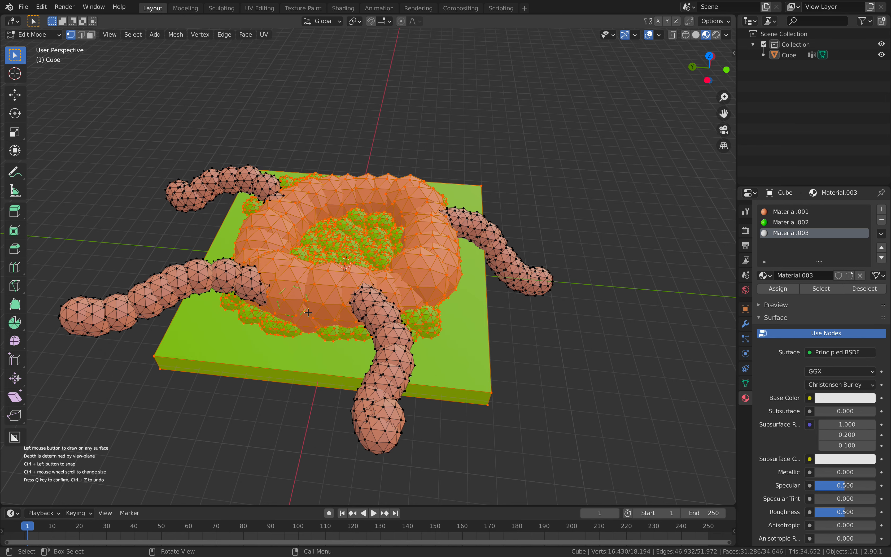
middle_click_drag(467, 237, 436, 231)
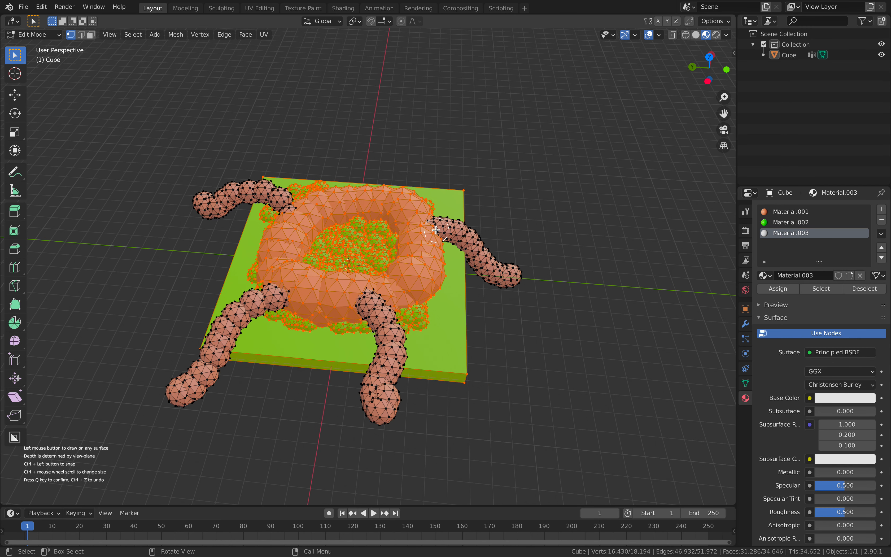
key("q")
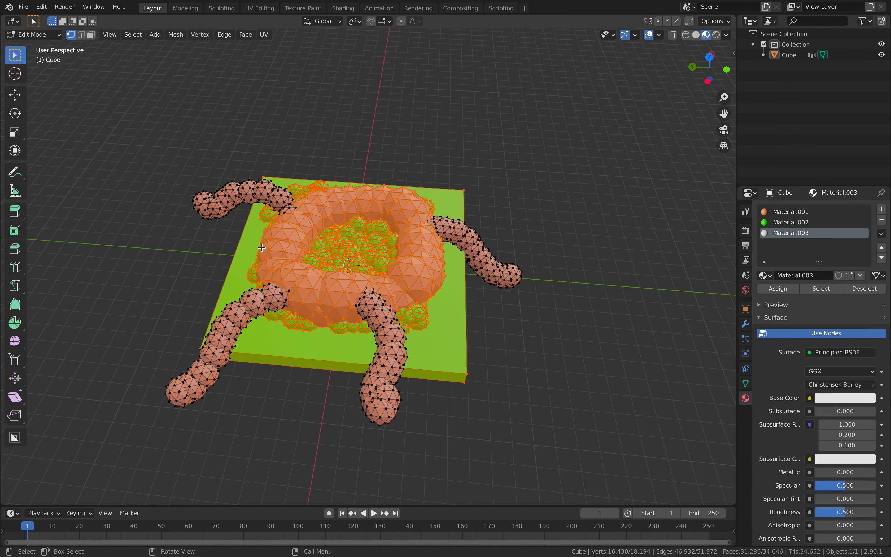
Invert the selection to the four tubes and assign Material.003 to them.
left_click(133, 35)
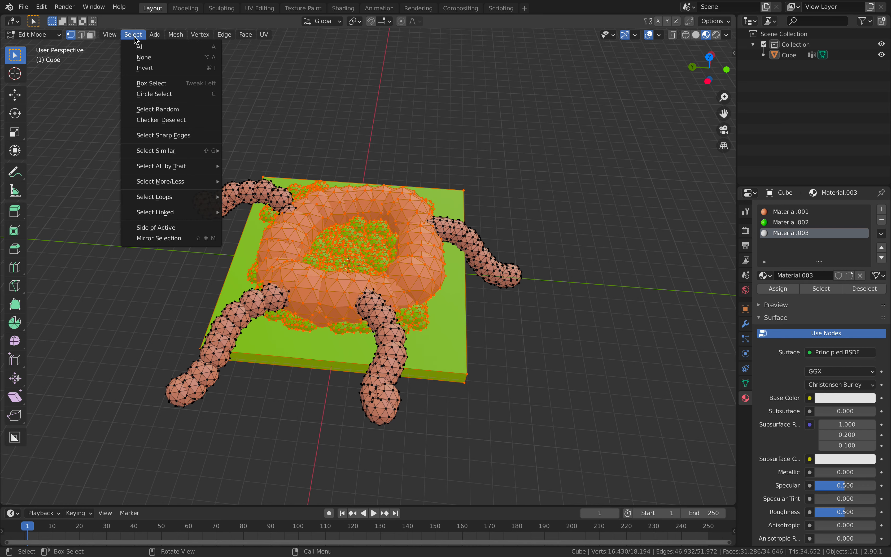
left_click(136, 70)
middle_click_drag(434, 261, 432, 262)
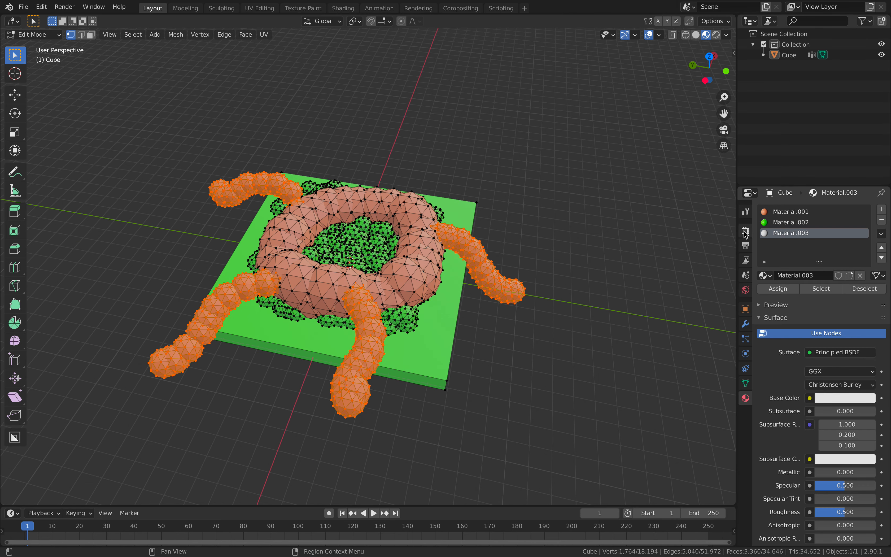
left_click(786, 289)
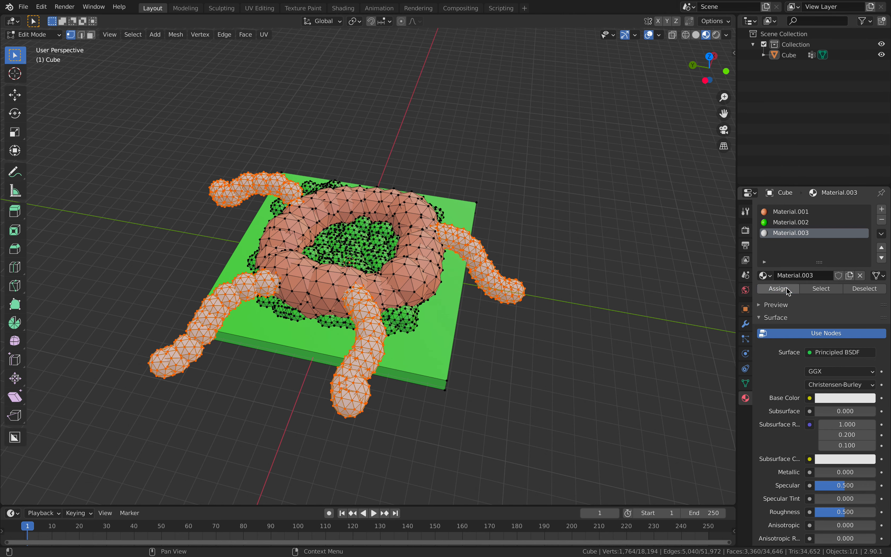
Set the base color of Material.003 to blue.
left_click(834, 398)
left_click_drag(821, 299, 844, 265)
middle_click_drag(408, 265, 490, 269)
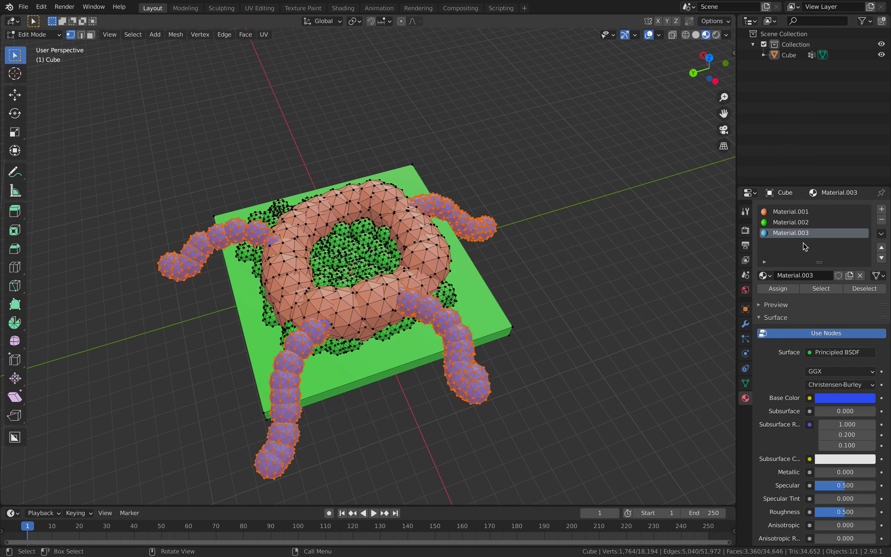
Add a fourth material slot with a new material.
left_click(882, 209)
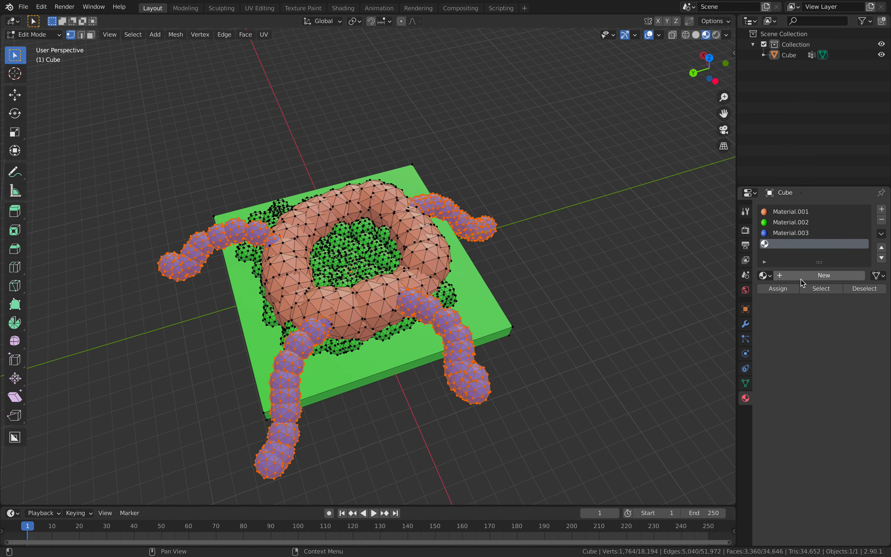
left_click(821, 275)
middle_click_drag(391, 254, 414, 251)
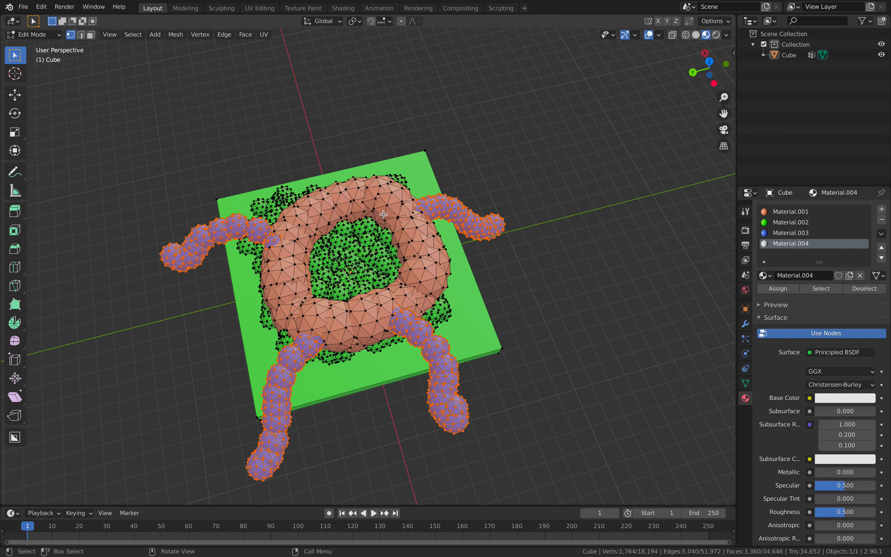
middle_click_drag(412, 241, 424, 267)
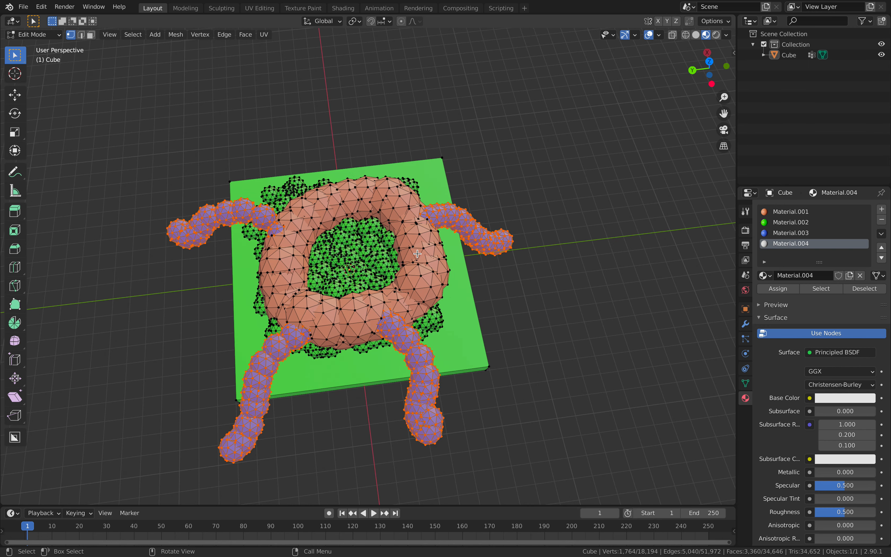
Select the entire mesh and draw a closed band of smaller Ball Pen balls along the top of the ring.
right_click(425, 269)
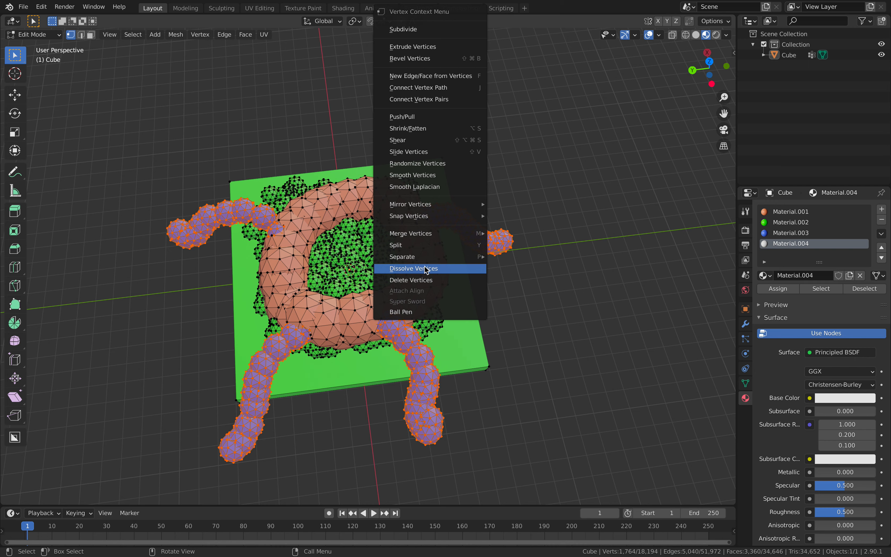
key("Escape")
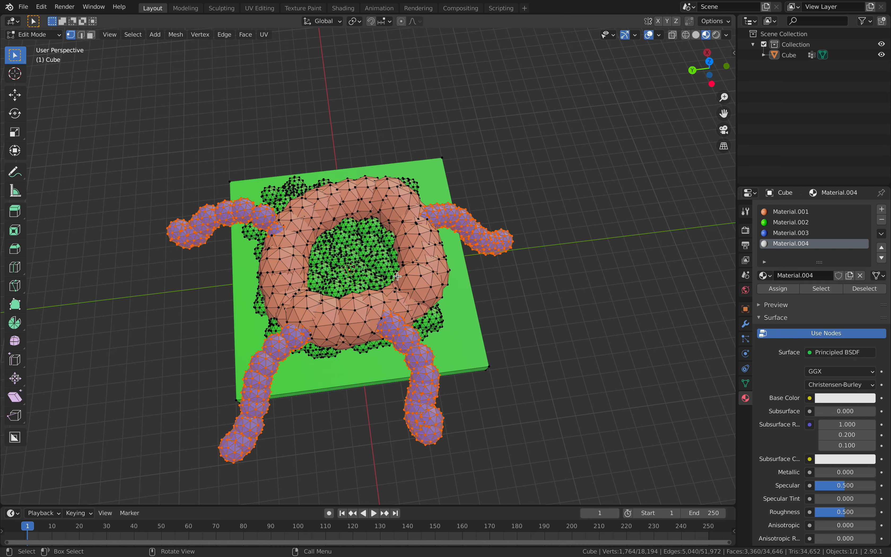
key("a")
right_click(426, 245)
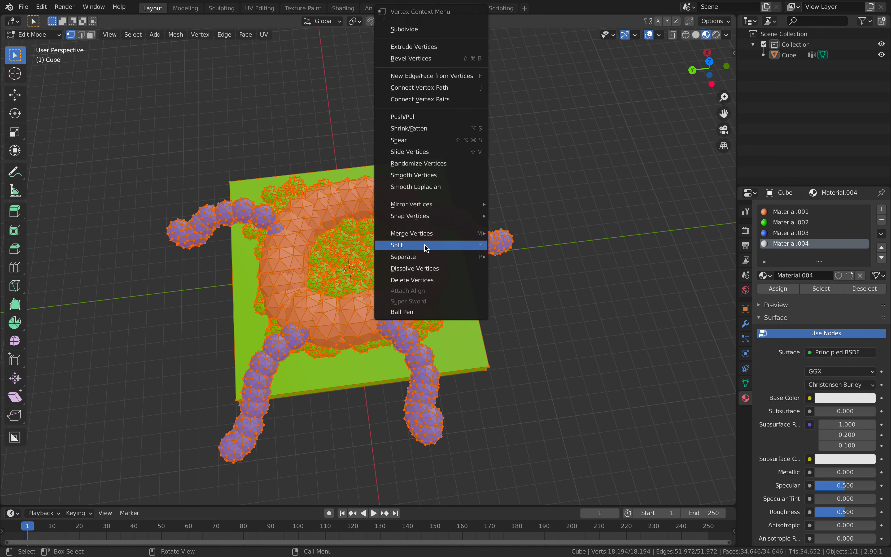
left_click(420, 311)
middle_click_drag(372, 317, 333, 326)
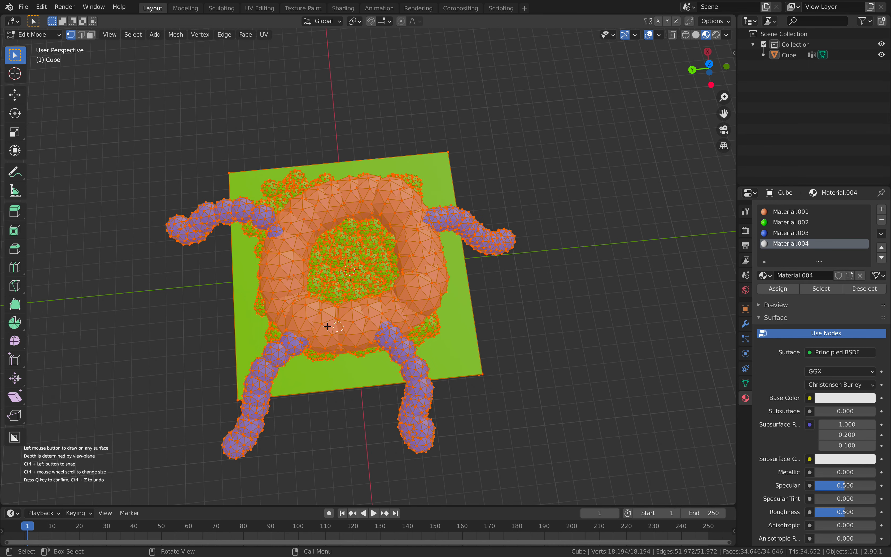
key("ctrl")
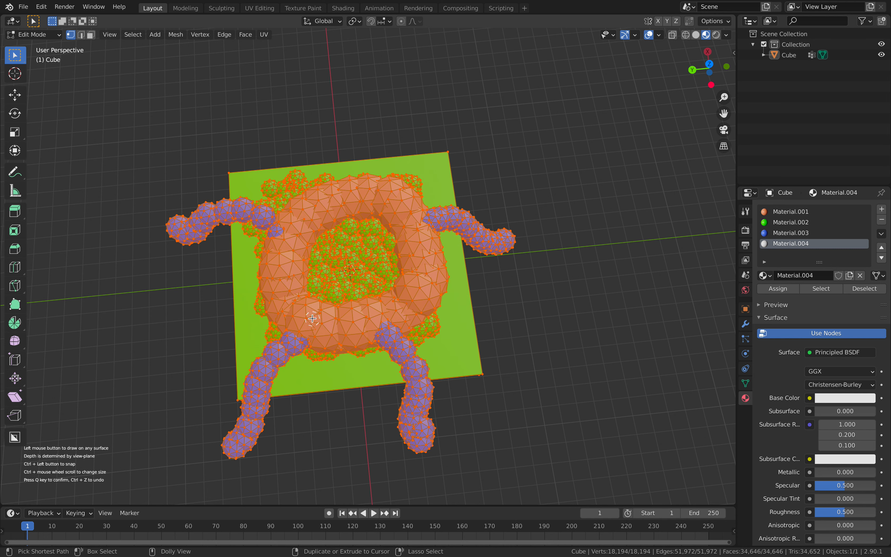
mouse_move(312, 319)
left_mouse_down("ctrl")
mouse_move(277, 289)
mouse_move(288, 254)
mouse_move(332, 201)
mouse_move(351, 191)
mouse_move(406, 214)
mouse_move(428, 266)
mouse_move(417, 290)
mouse_move(387, 299)
mouse_move(370, 325)
mouse_move(274, 301)
mouse_move(265, 272)
mouse_move(291, 230)
mouse_move(323, 199)
mouse_move(376, 189)
left_mouse_up("ctrl")
mouse_move(401, 204)
left_mouse_down()
mouse_move(425, 230)
mouse_move(429, 297)
mouse_move(343, 321)
mouse_move(302, 314)
mouse_move(271, 293)
mouse_move(300, 213)
mouse_move(320, 199)
mouse_move(398, 184)
mouse_move(424, 281)
mouse_move(431, 289)
mouse_move(438, 239)
mouse_move(440, 281)
left_mouse_up()
middle_click_drag(363, 276, 361, 227)
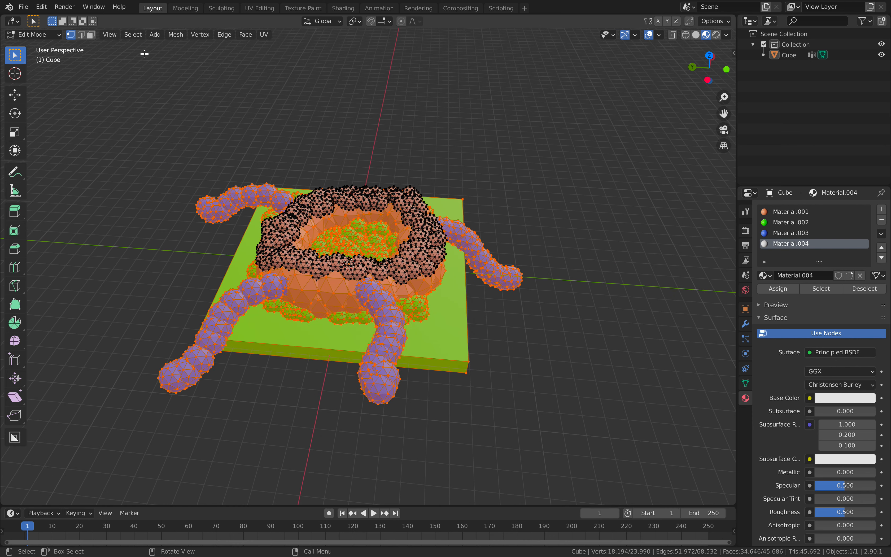
Invert the selection to the small balls on top of the ring and assign Material.004 to them.
left_click(132, 34)
left_click(143, 65)
middle_click_drag(399, 189, 490, 183)
left_click(790, 292)
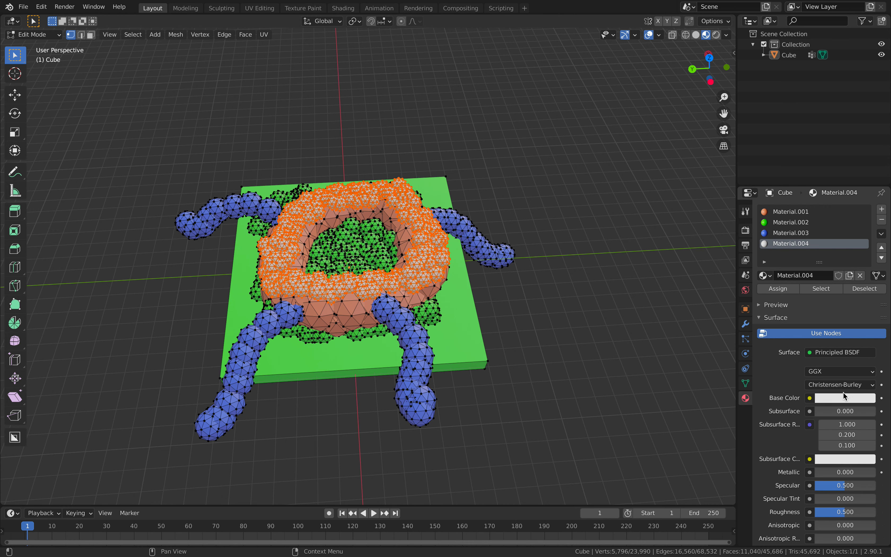
Set the base color of Material.004 to magenta and switch to Object Mode.
left_click(845, 398)
mouse_move(822, 299)
left_mouse_down()
mouse_move(820, 314)
mouse_move(831, 312)
mouse_move(840, 291)
left_mouse_up()
left_click(33, 34)
left_click(30, 40)
middle_click_drag(441, 205, 486, 206)
Save the file to the Desktop as ballpen_donutmonster_001.blend.
key("super+s")
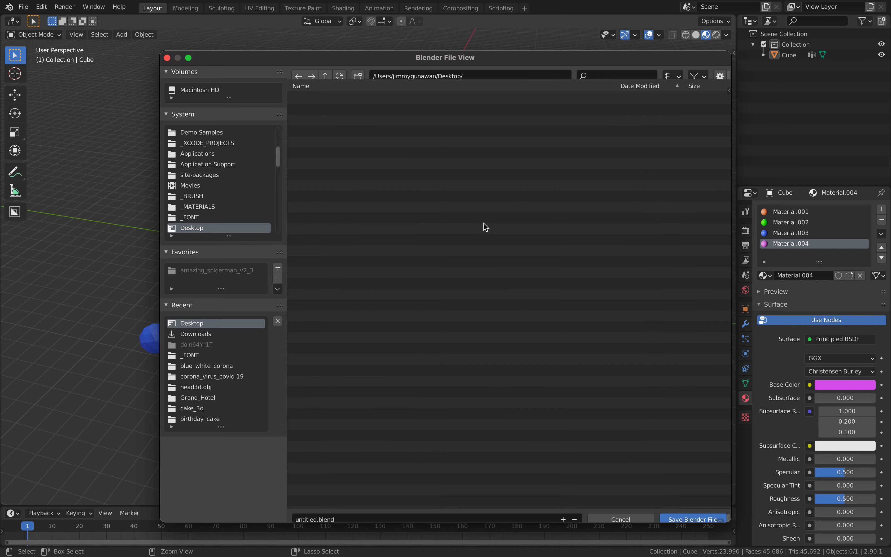
left_click(307, 511)
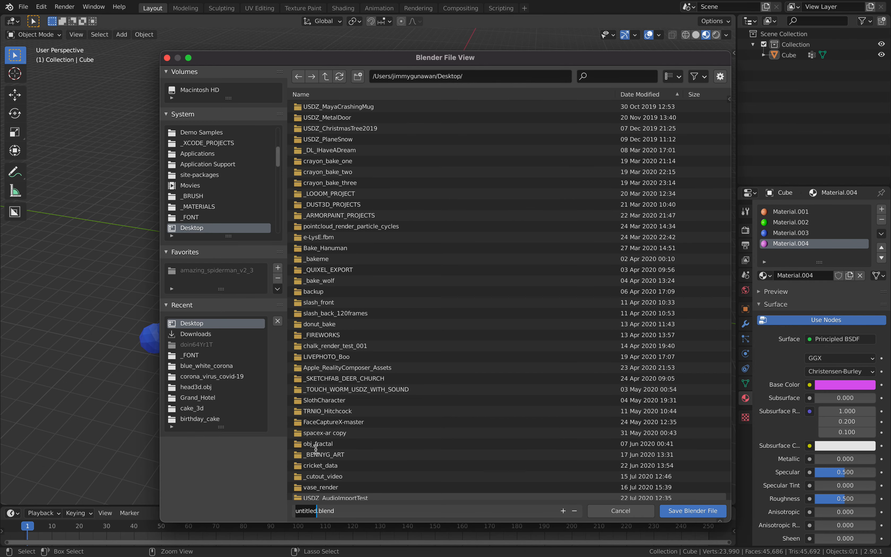
type("ballpen_donutmonster")
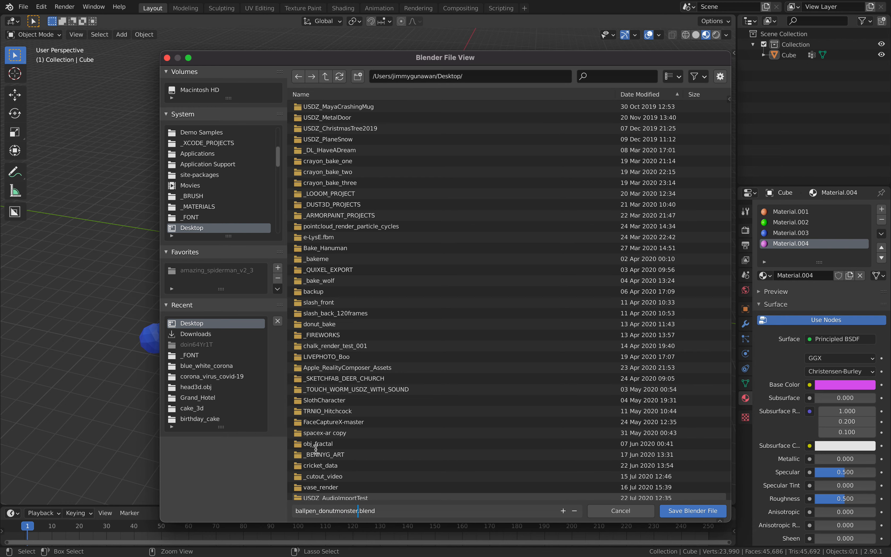
type("_001")
key("Return")
key("Return")
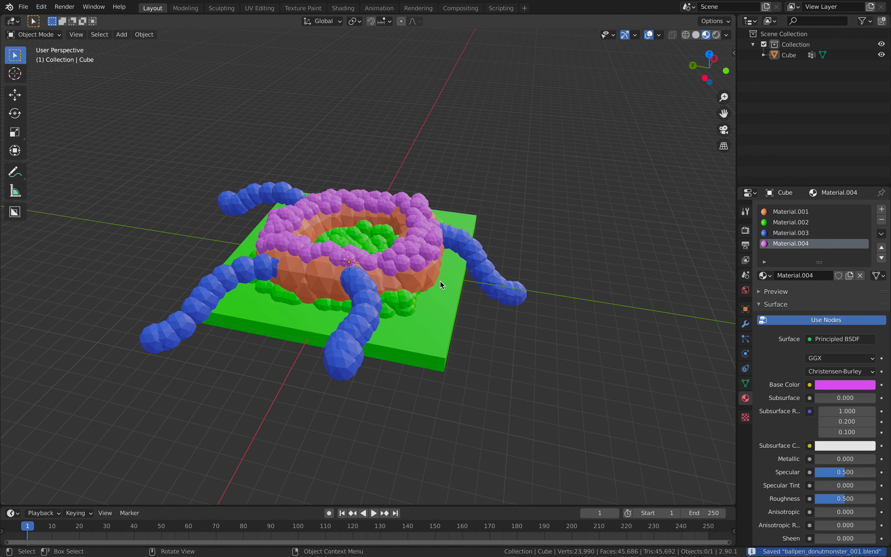
Select the whole model, enter Edit Mode and select one corner vertex of the slab.
middle_click_drag(318, 298, 451, 306)
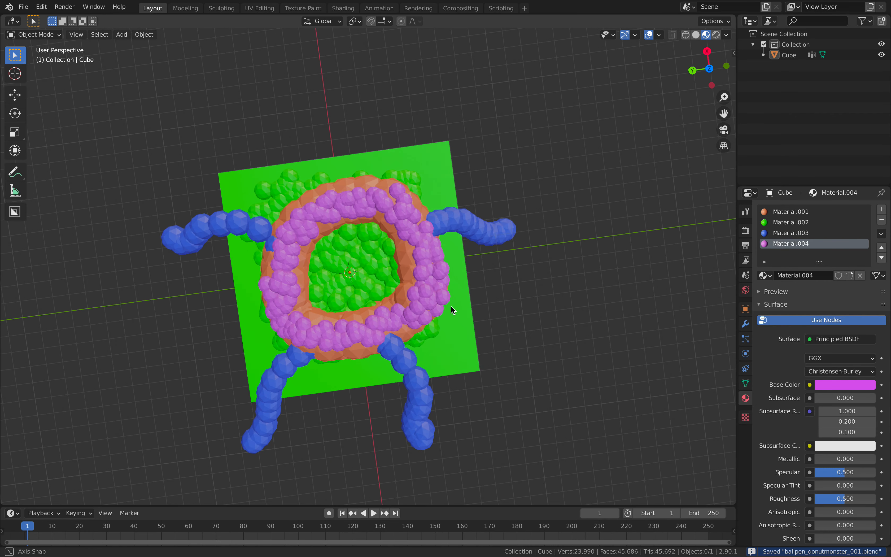
middle_click_drag(406, 209, 339, 286)
left_click(412, 213)
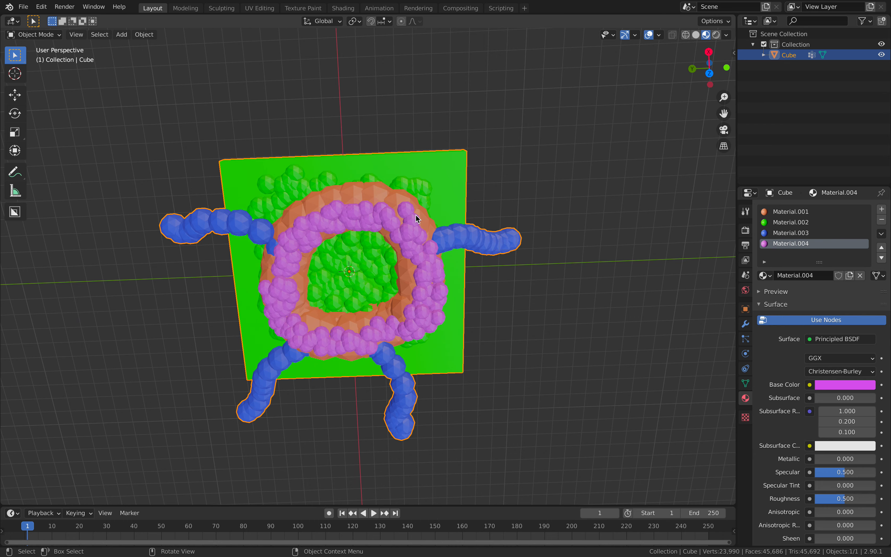
key("Tab")
middle_click_drag(415, 214, 417, 210)
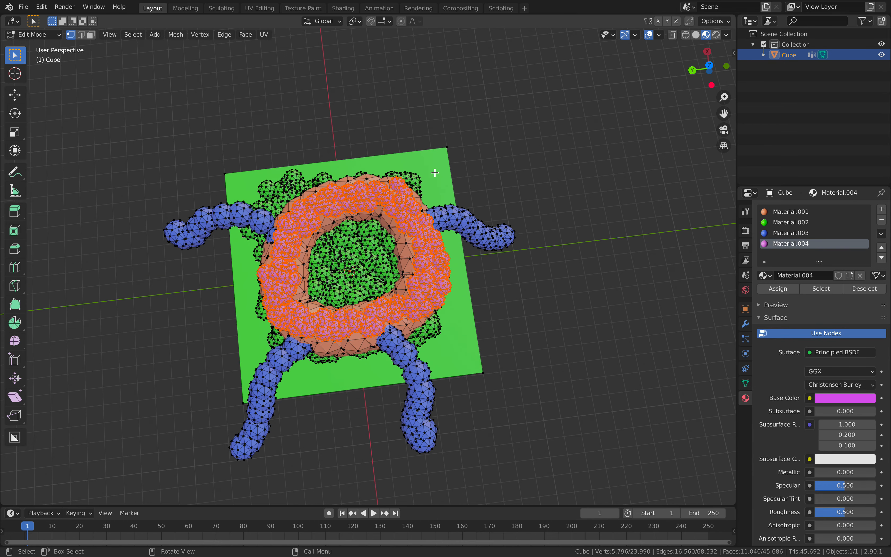
left_click(446, 148)
middle_click_drag(493, 167, 464, 151)
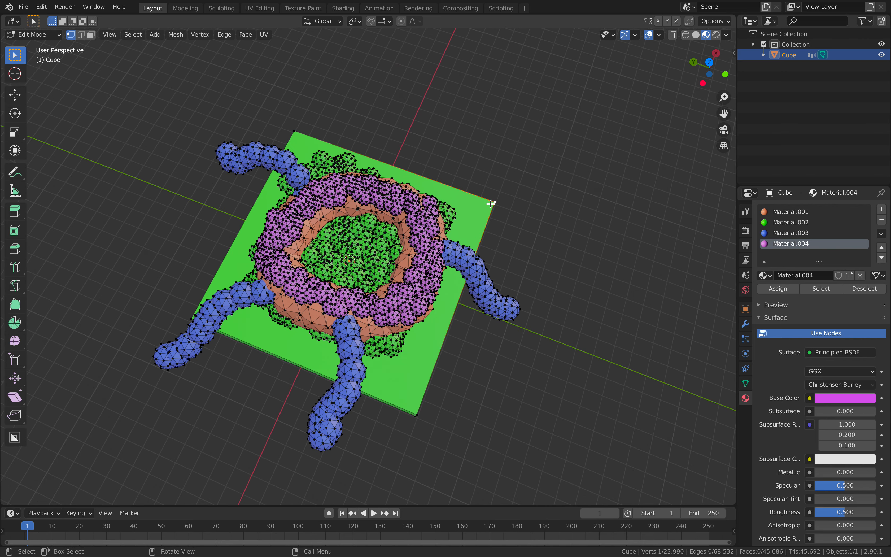
mouse_move(478, 207)
middle_mouse_down()
mouse_move(477, 179)
mouse_move(480, 188)
mouse_move(506, 113)
mouse_move(485, 161)
mouse_move(469, 262)
mouse_move(378, 307)
middle_mouse_up()
Select the entire mesh and draw two thin Ball Pen antennae from the ring's back side out past the slab's edge.
key("a")
right_click(378, 307)
left_click(378, 308)
middle_click_drag(366, 216, 386, 209)
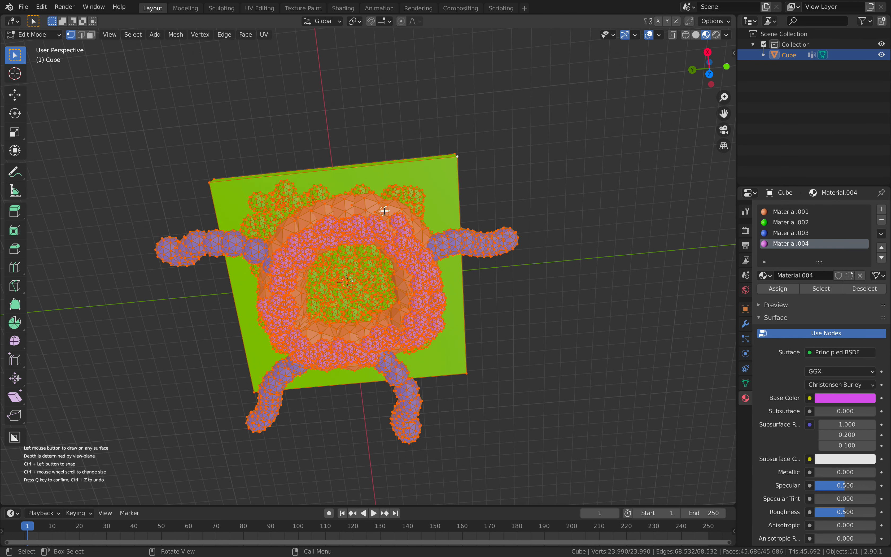
left_click_drag(386, 209, 386, 136)
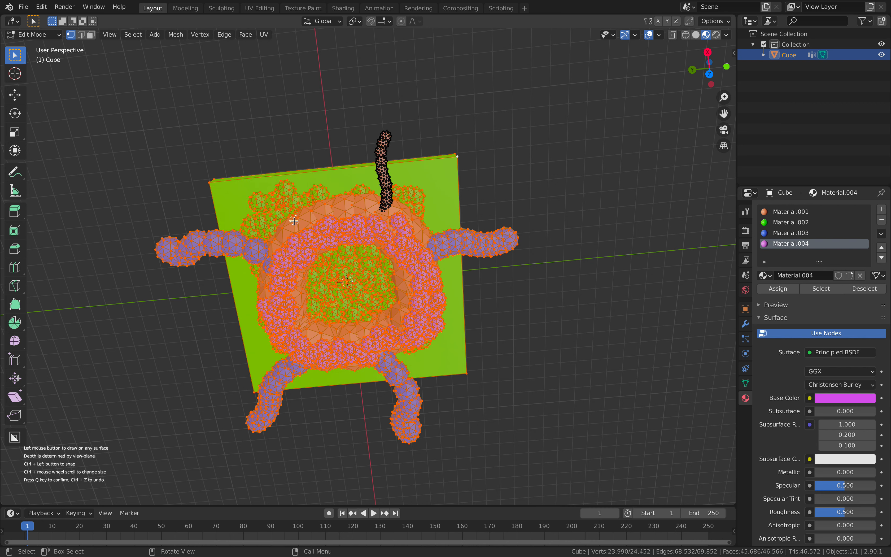
mouse_move(291, 209)
left_mouse_down()
mouse_move(276, 173)
mouse_move(286, 144)
left_mouse_up()
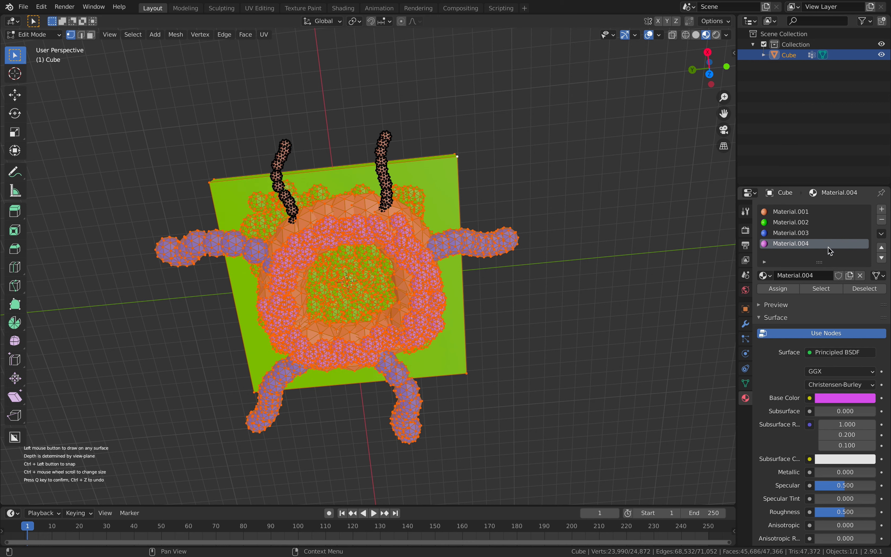
scroll(357, 195, "up", 1)
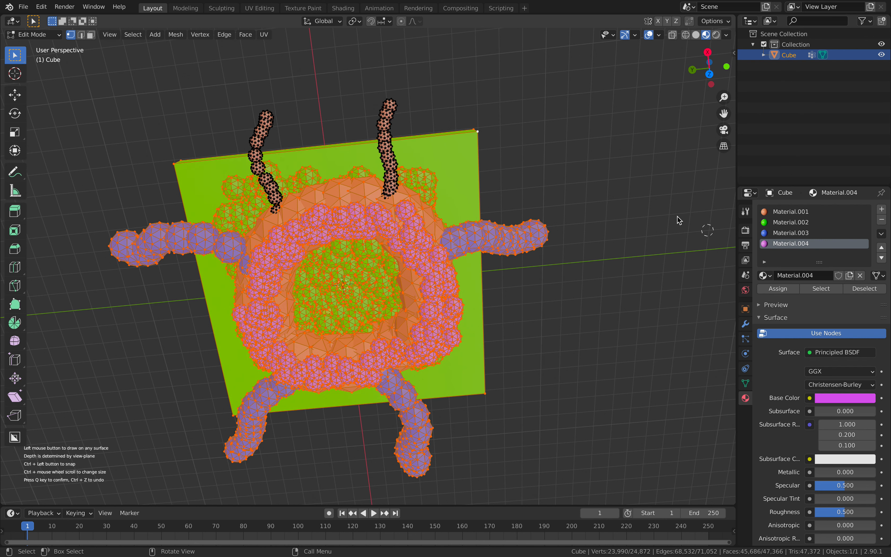
scroll(429, 193, "down", 1)
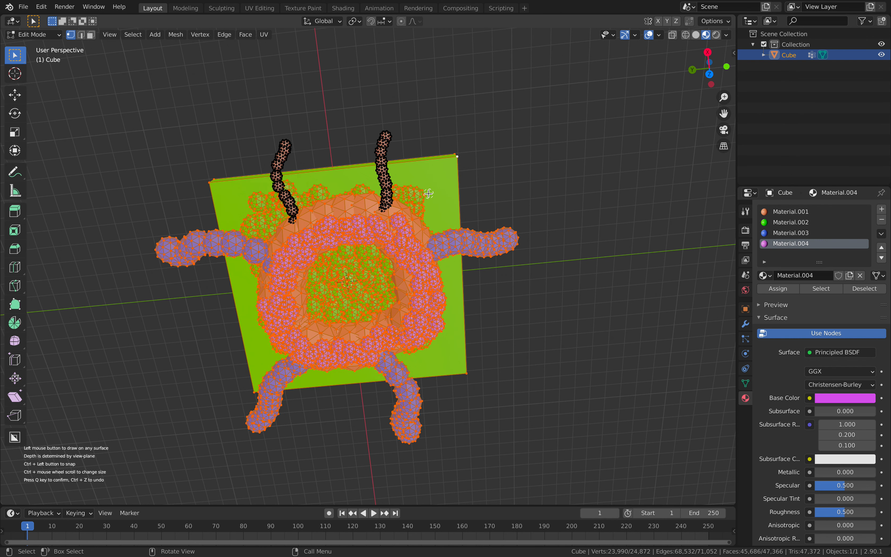
Finish the Ball Pen strokes, invert the selection to isolate the antennae, and assign them a new material with a purple base color.
key("q")
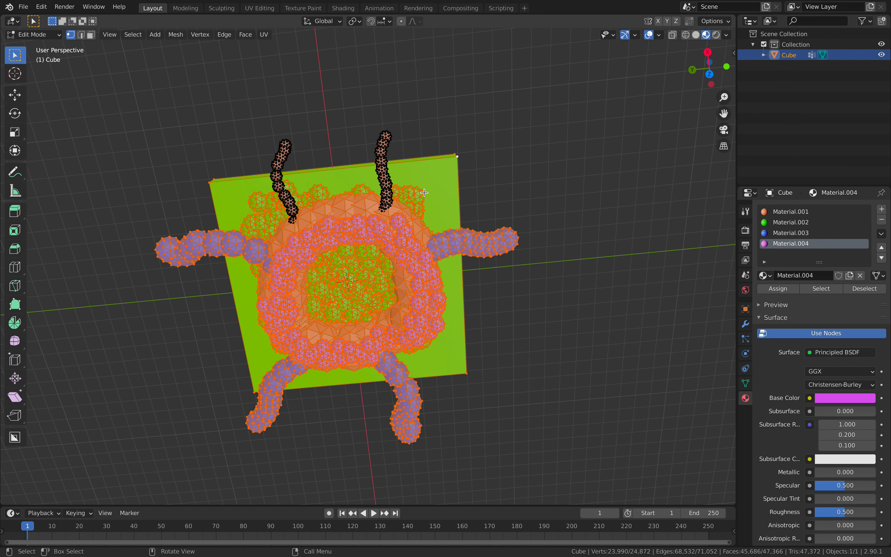
left_click(132, 34)
left_click(155, 70)
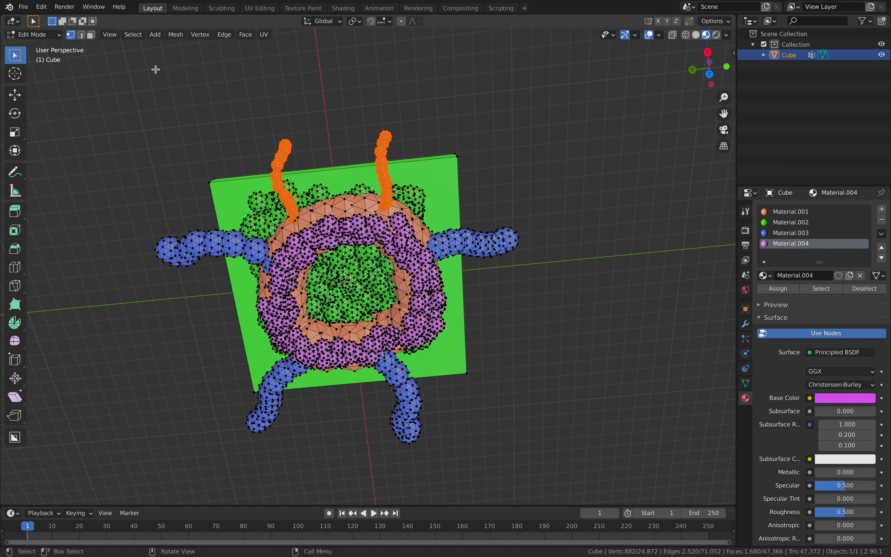
left_click(882, 209)
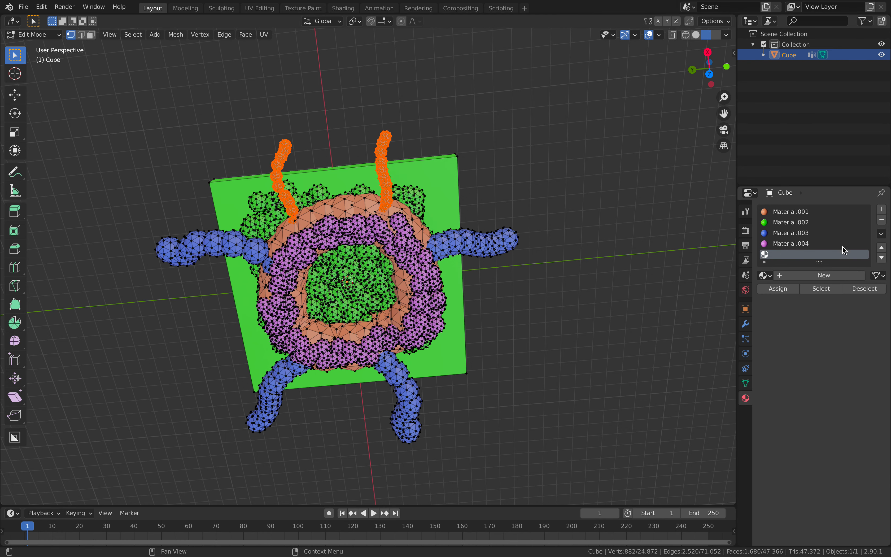
left_click(804, 280)
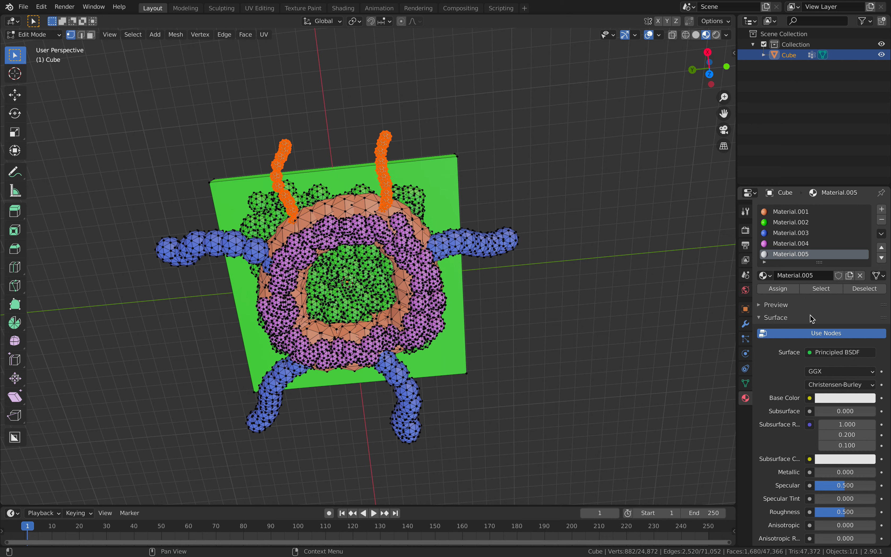
left_click(786, 289)
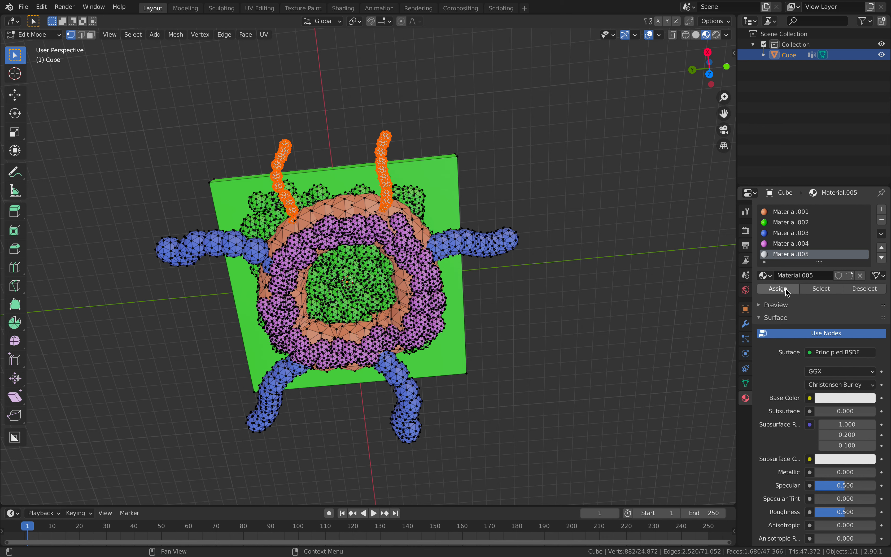
left_click(834, 397)
left_click_drag(831, 285, 868, 272)
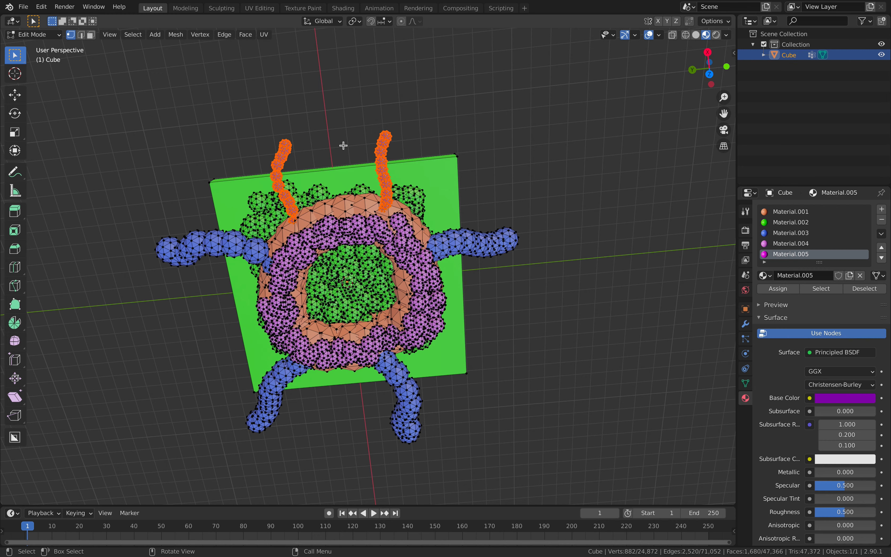
Select the entire mesh and place one large Ball Pen sphere on the tip of each antenna.
key("a")
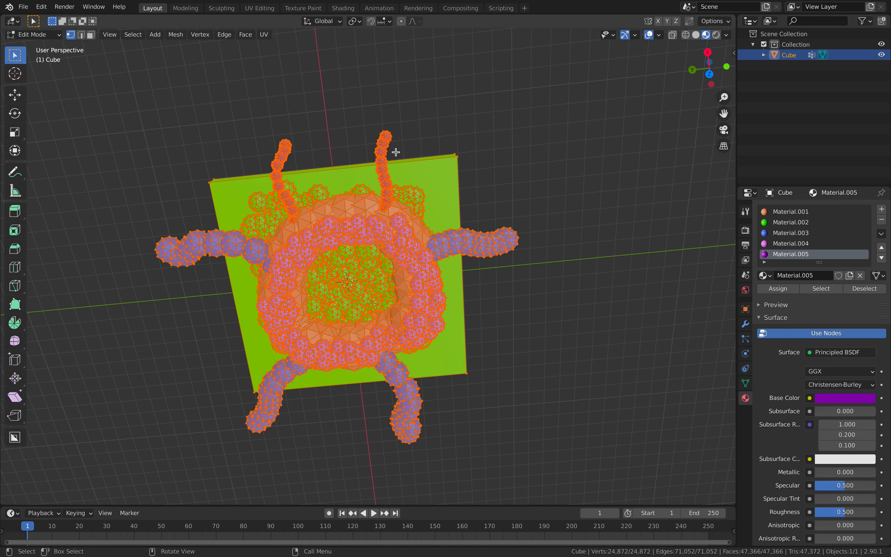
right_click(385, 138)
left_click(368, 313)
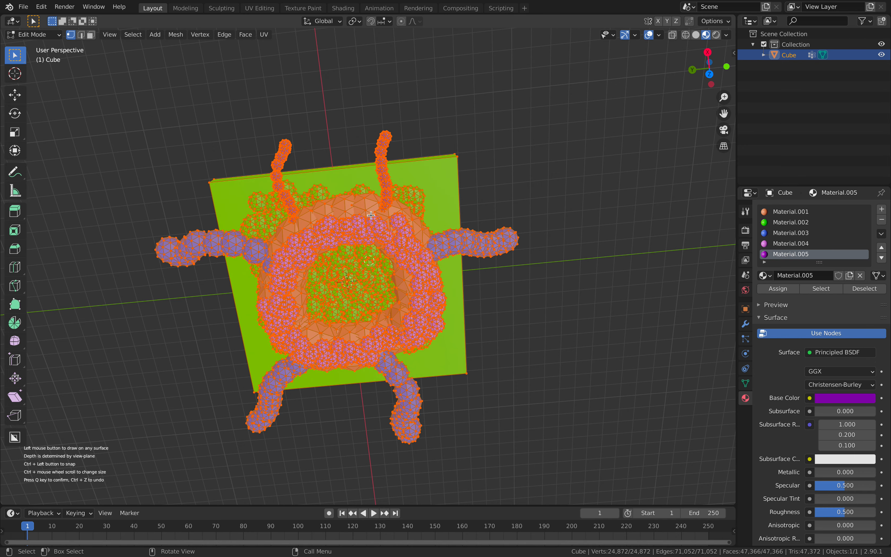
scroll(399, 245, "up", 1)
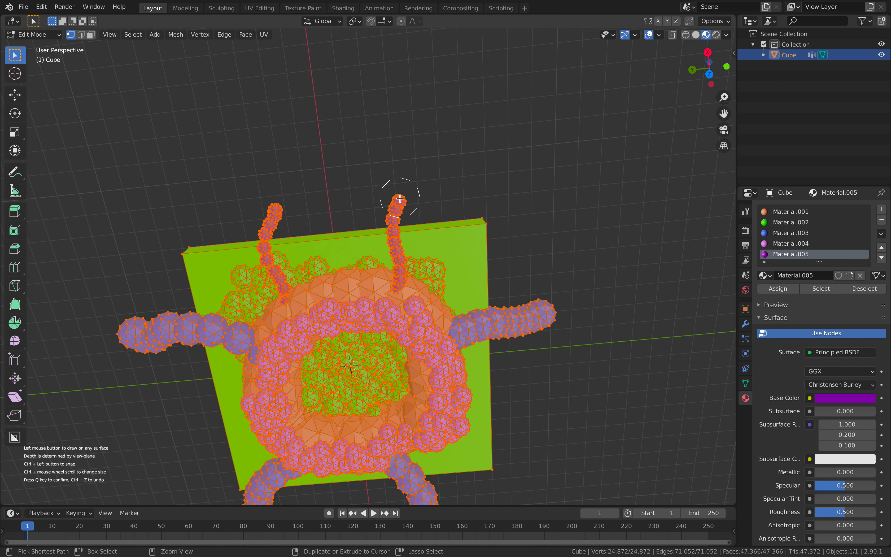
left_click(401, 198, "ctrl")
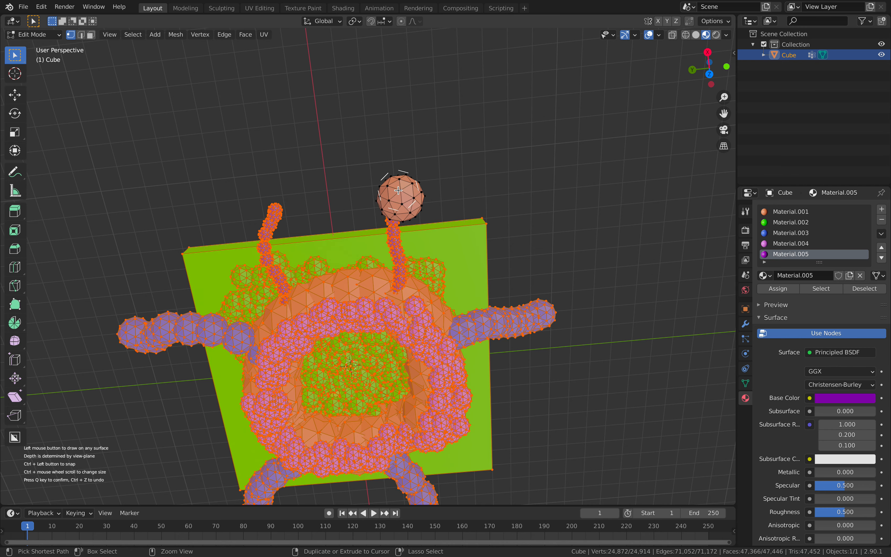
left_click(276, 207, "ctrl")
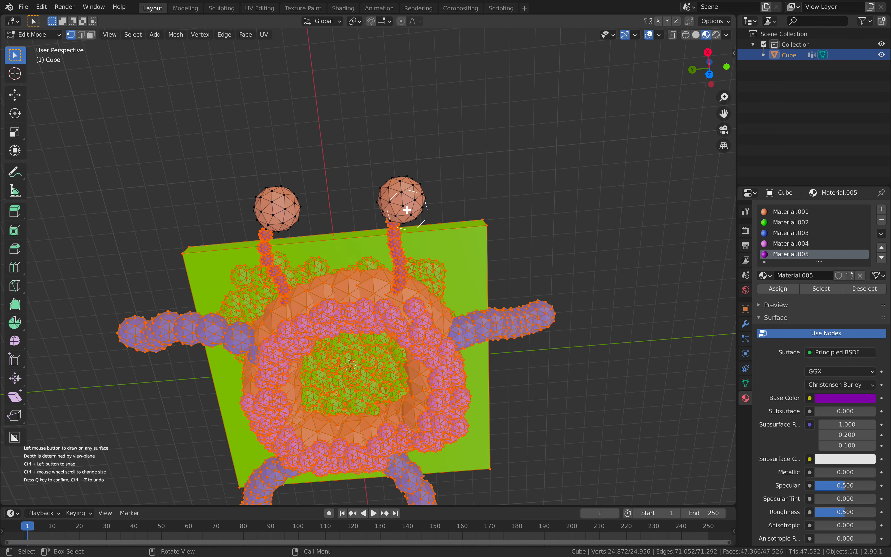
middle_click_drag(403, 209, 392, 205)
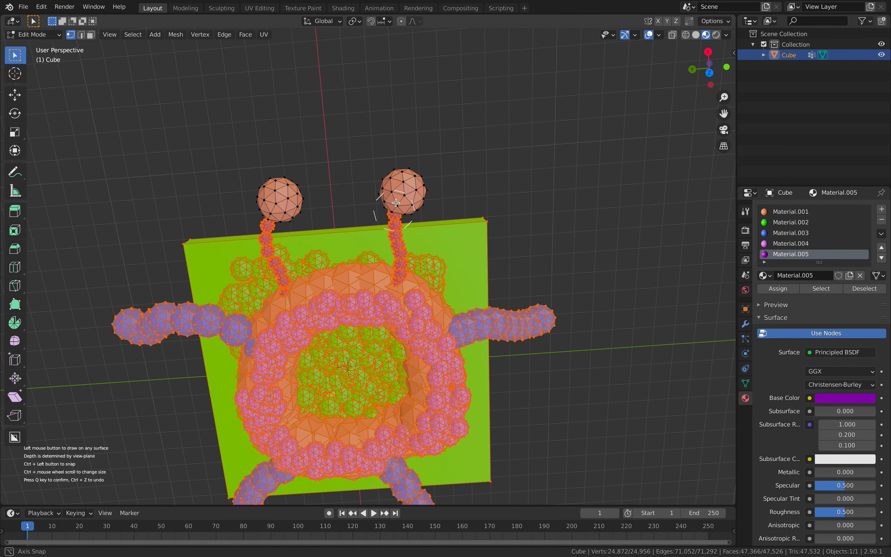
key("q")
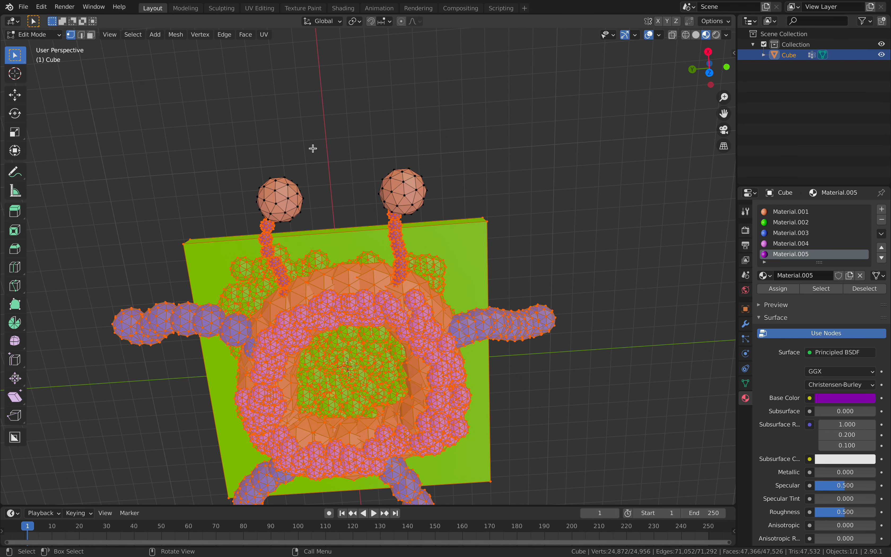
Invert the selection to isolate the two antenna spheres and assign them a new material with an orange-yellow base color.
key("ctrl+i")
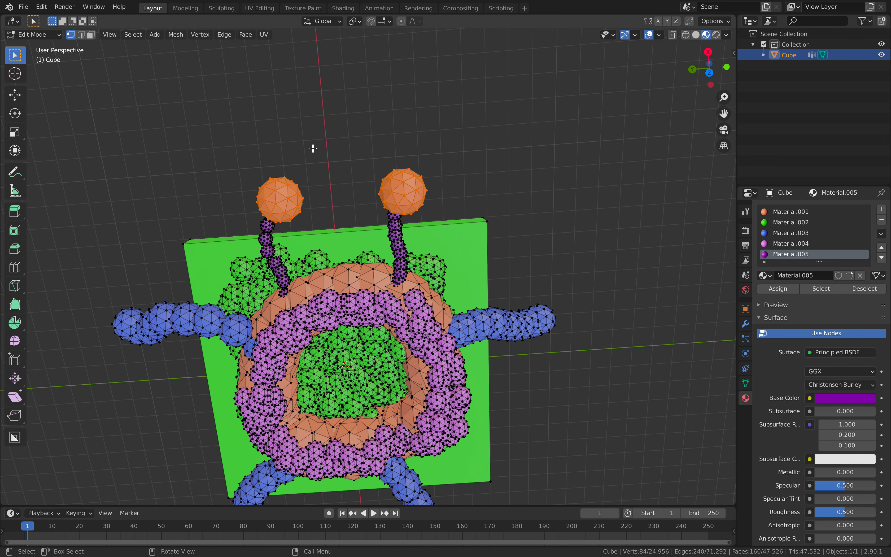
left_click(882, 211)
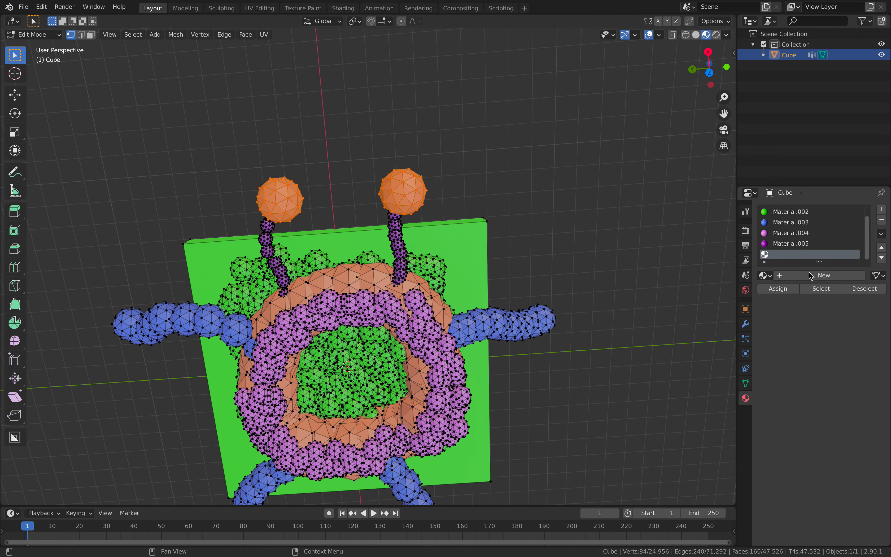
left_click(825, 276)
left_click(778, 289)
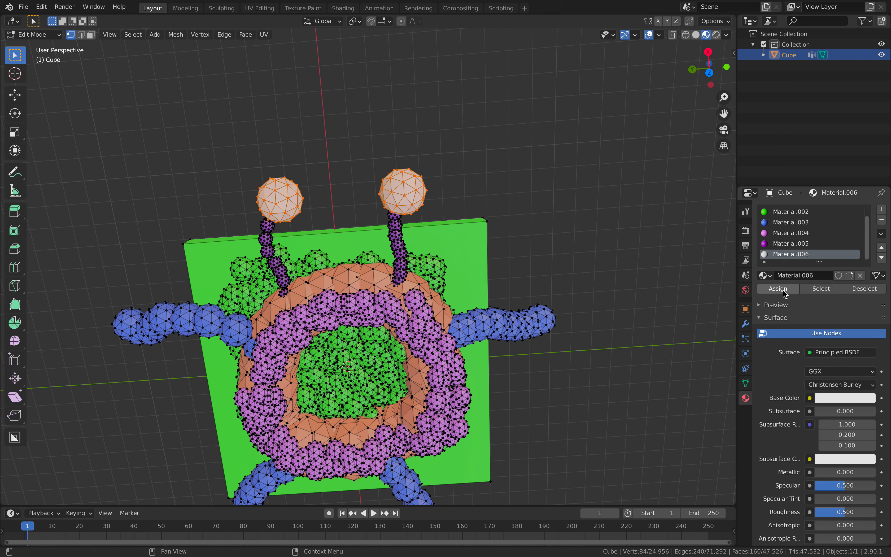
left_click(843, 395)
left_click_drag(820, 307, 794, 309)
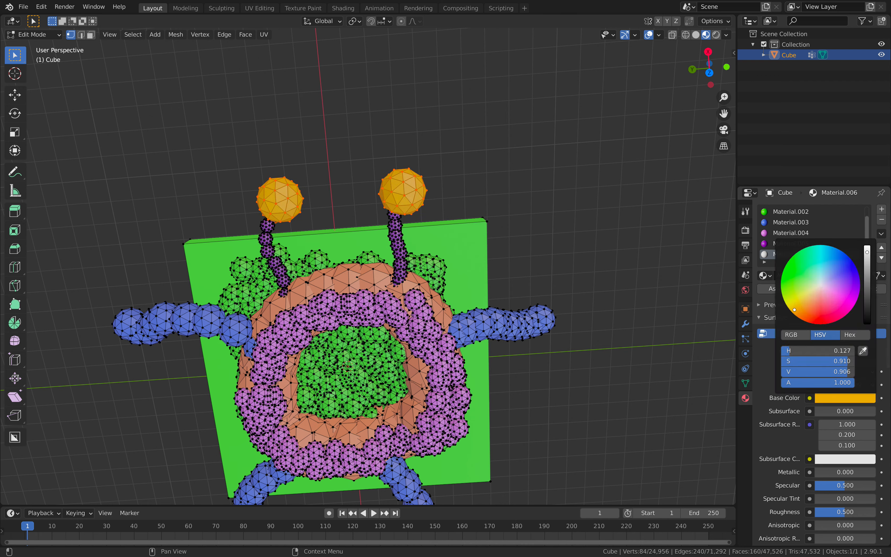
Switch to Object Mode and save the file.
left_click(35, 35)
left_click(39, 44)
scroll(383, 272, "down", 3)
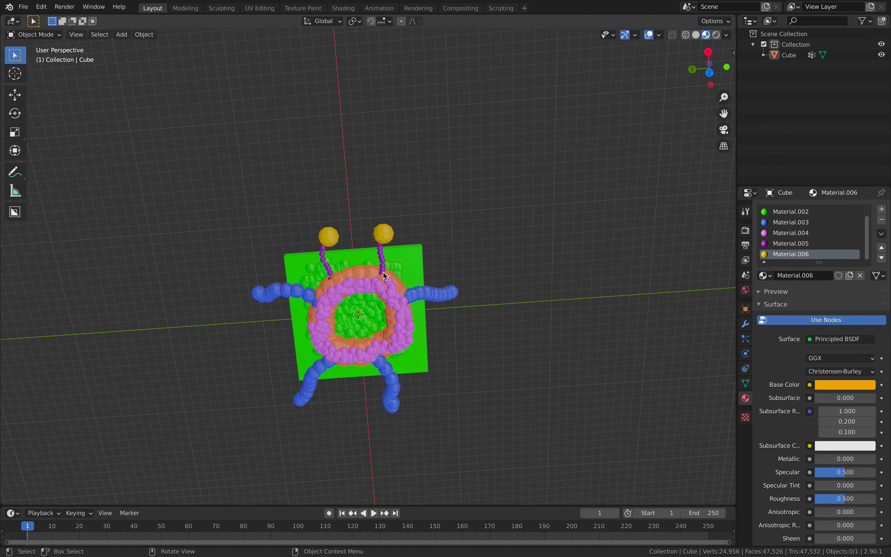
scroll(383, 272, "up", 3)
middle_click_drag(390, 212, 409, 214)
key("ctrl+s")
Enter Edit Mode on the model, select the whole slab as linked geometry, and assign it a new material with the default white color.
left_click(397, 203)
key("Tab")
left_click(431, 190)
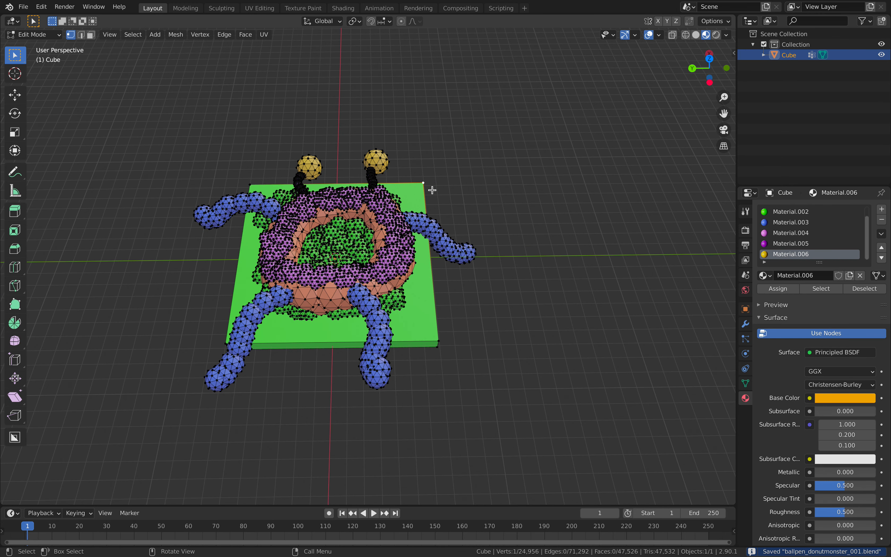
key("ctrl+l")
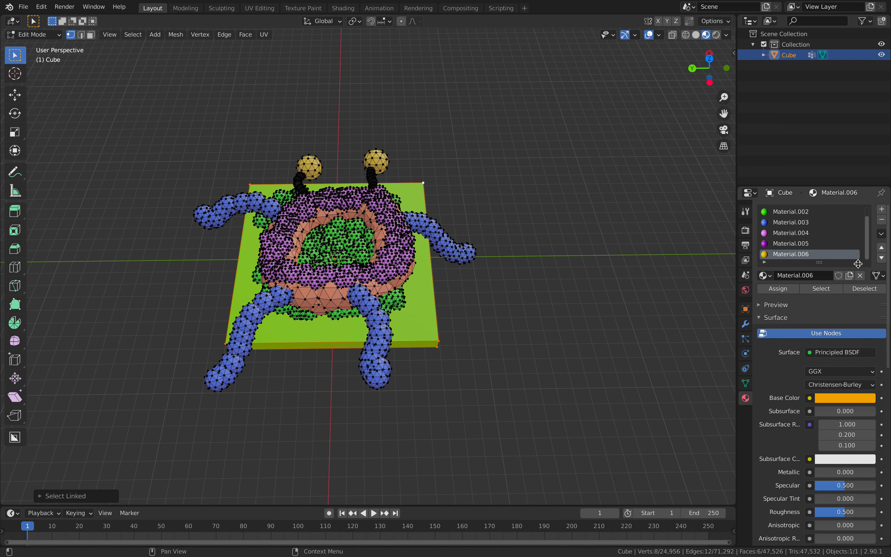
left_click_drag(817, 262, 825, 300)
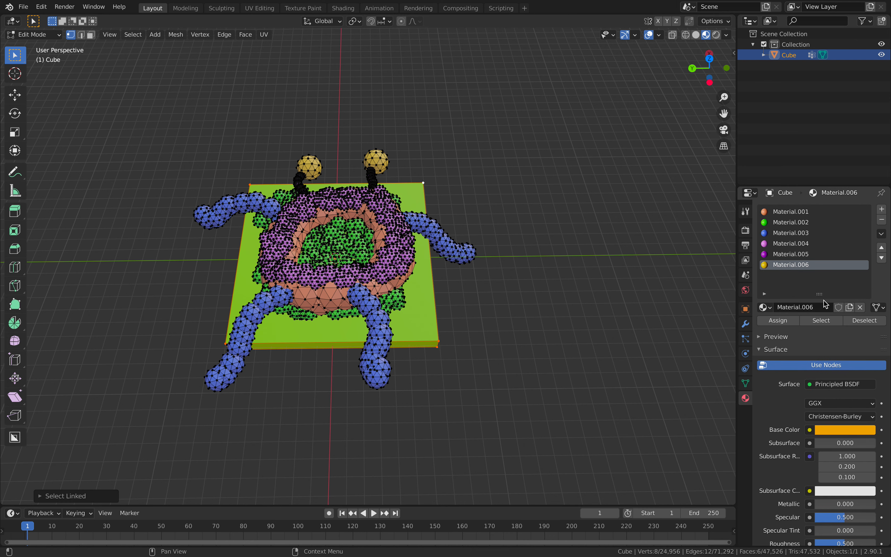
left_click(882, 210)
left_click(788, 308)
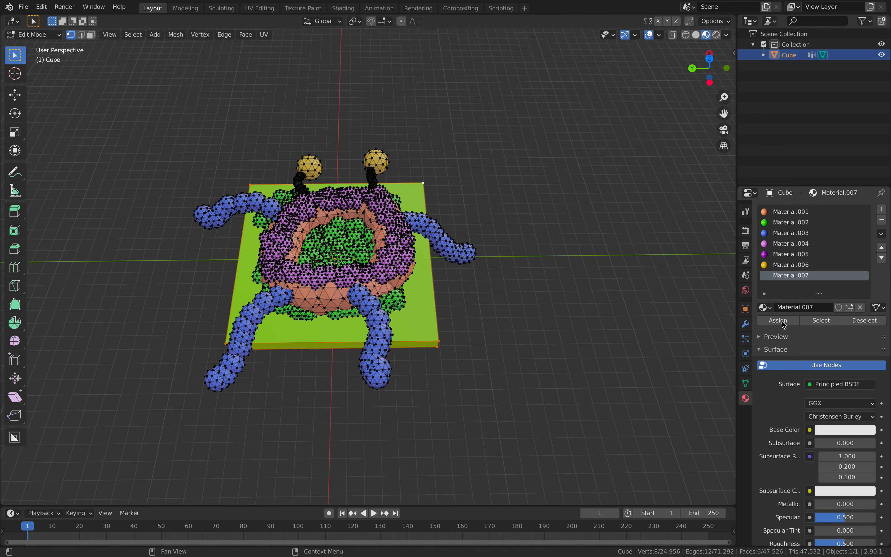
left_click(783, 322)
Return to Object Mode and save the file with the white slab.
left_click(37, 35)
left_click(43, 48)
middle_click_drag(332, 180, 303, 230)
key("ctrl+s")
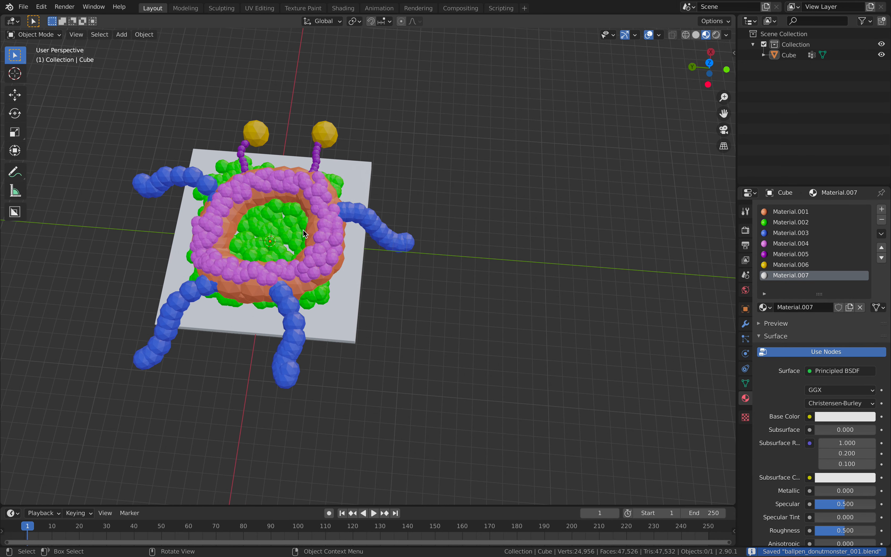
Duplicate the donut monster and move the copy about 20 m in the negative Y direction.
left_click(302, 230)
key("shift+d")
key("y")
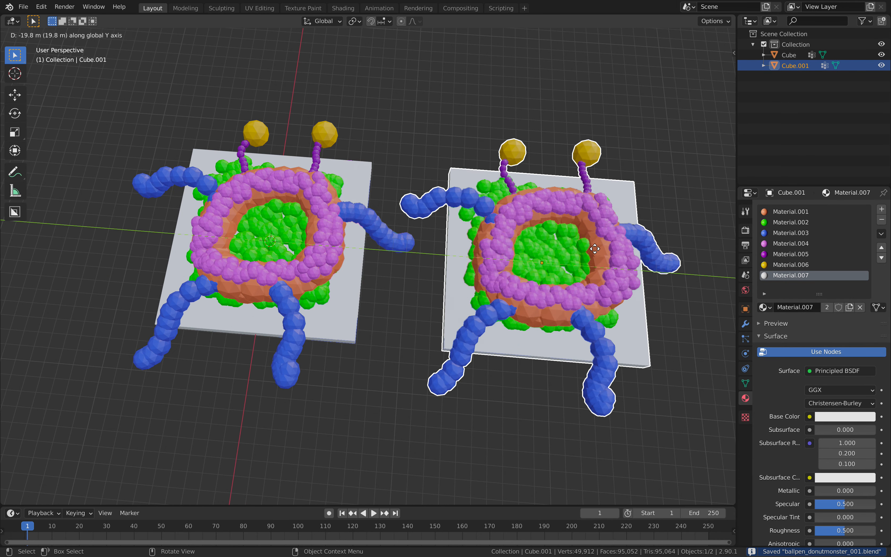
left_click(597, 254)
middle_click_drag(597, 253, 558, 262)
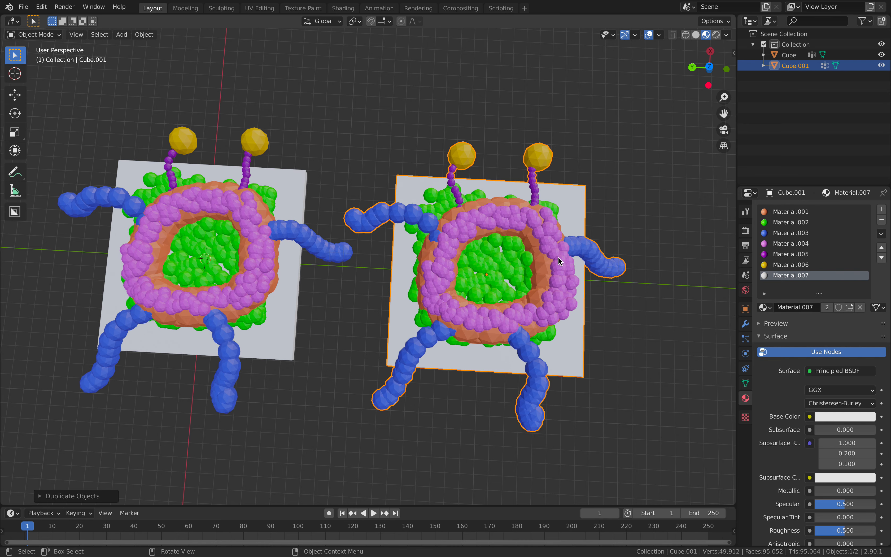
Add a Remesh modifier to the duplicated monster.
scroll(559, 260, "up", 2)
left_click(745, 324)
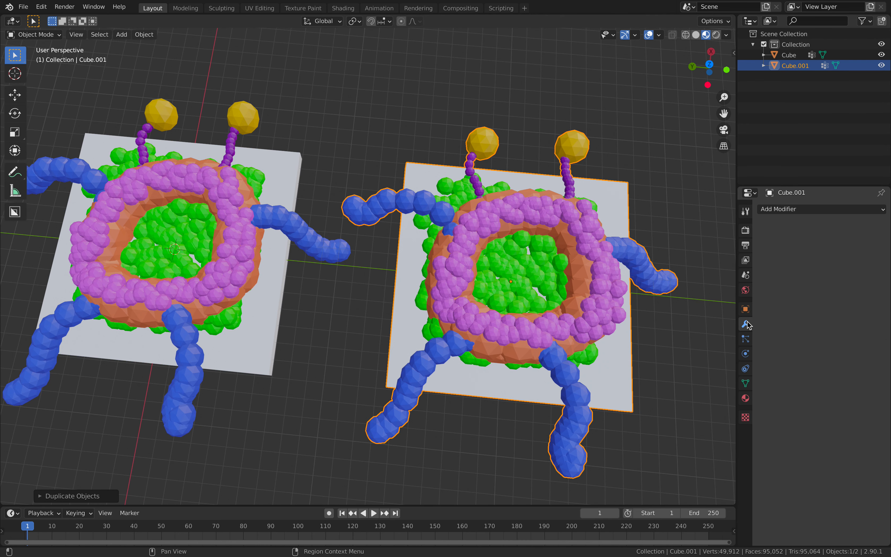
left_click(791, 209)
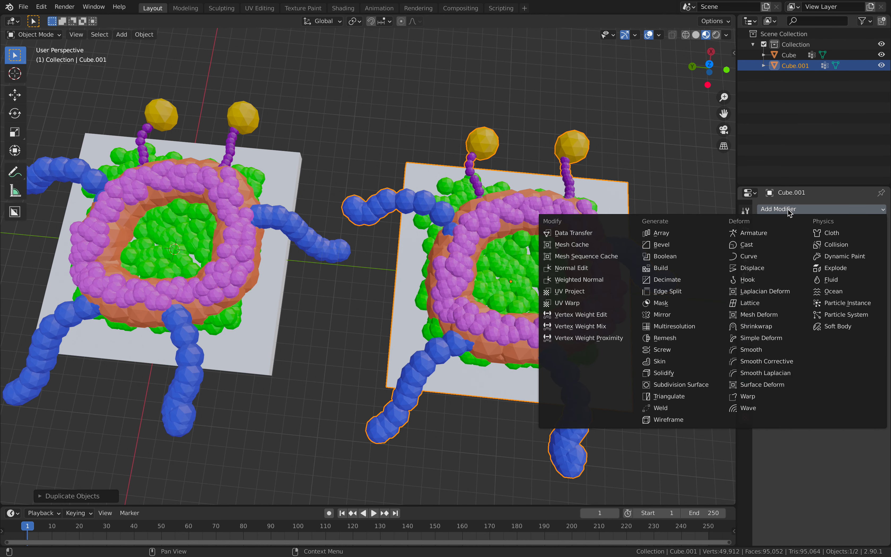
left_click(704, 342)
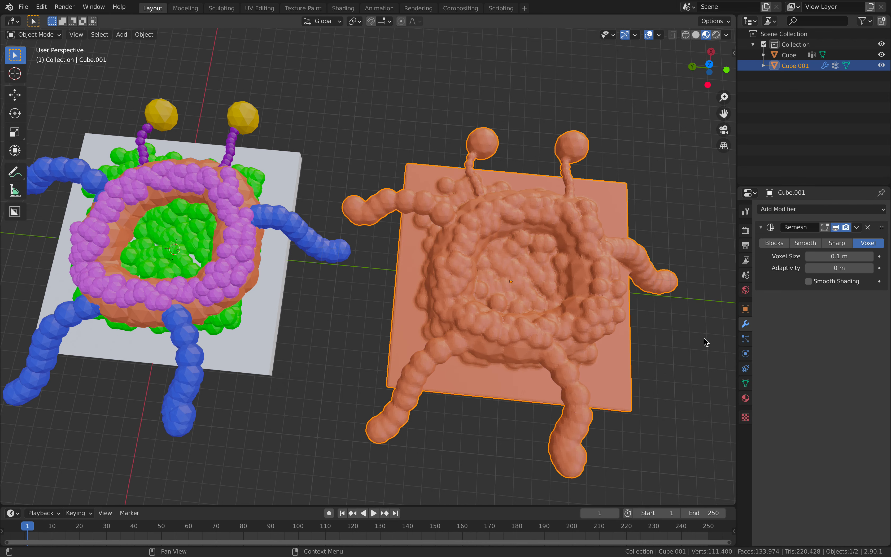
Set the Remesh voxel size to 0.4 m and fine-tune it to 0.362 m.
left_click(833, 256)
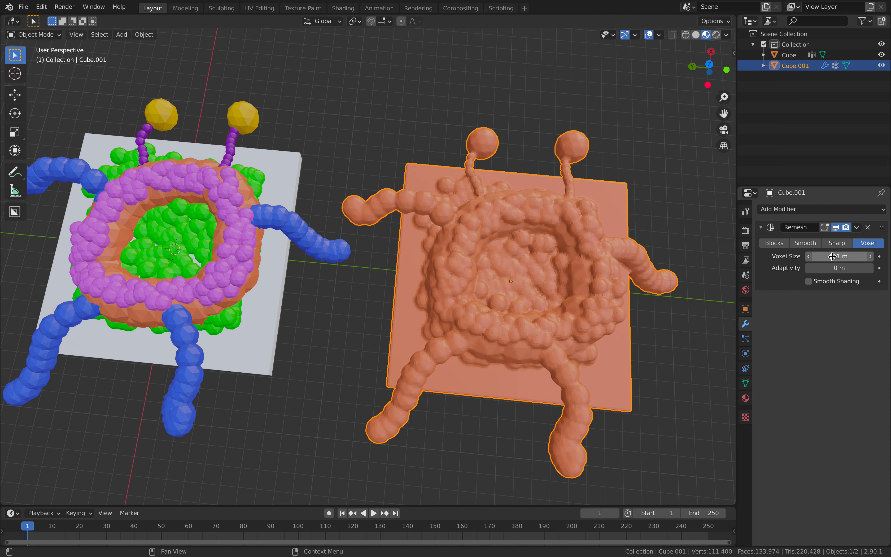
key("BackSpace")
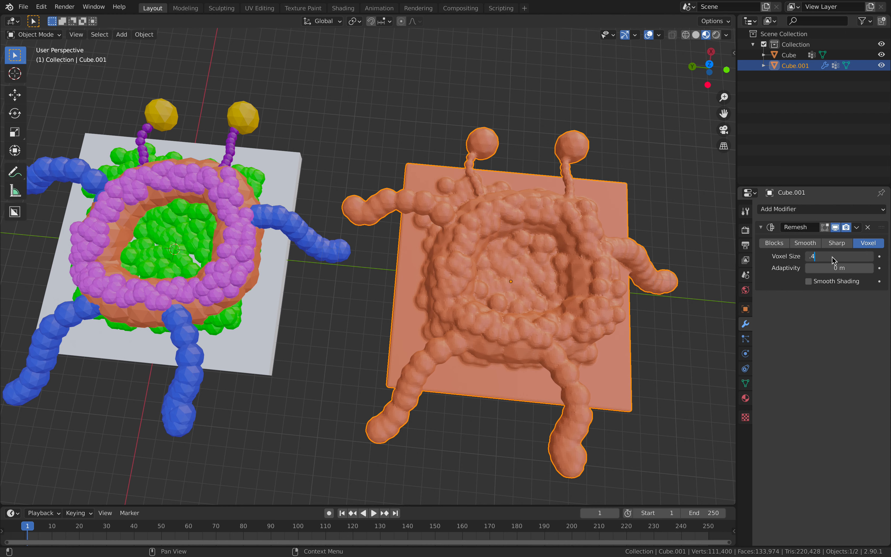
type(".4")
key("Return")
left_click_drag(840, 256, 821, 256)
Duplicate the remeshed monster and place the copy beside it, farther along the Y axis.
scroll(463, 241, "down", 3)
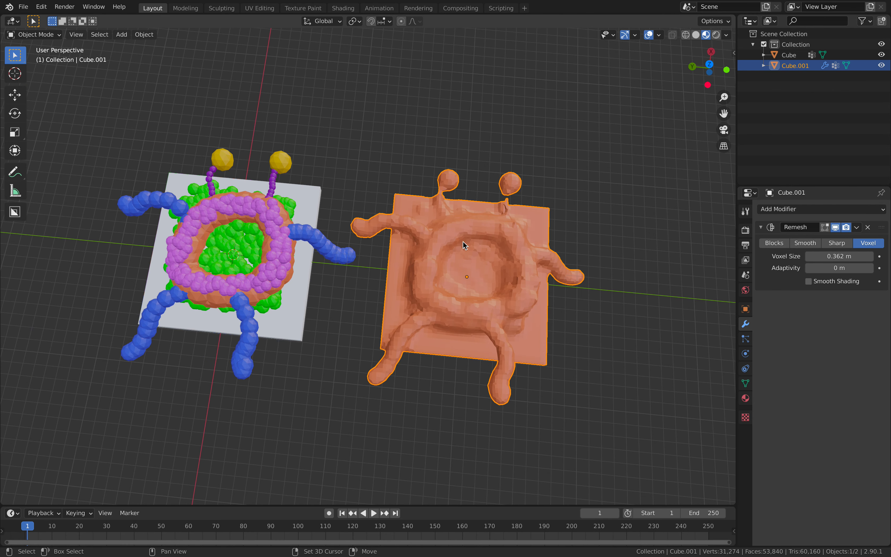
middle_click_drag(463, 241, 367, 256, "shift")
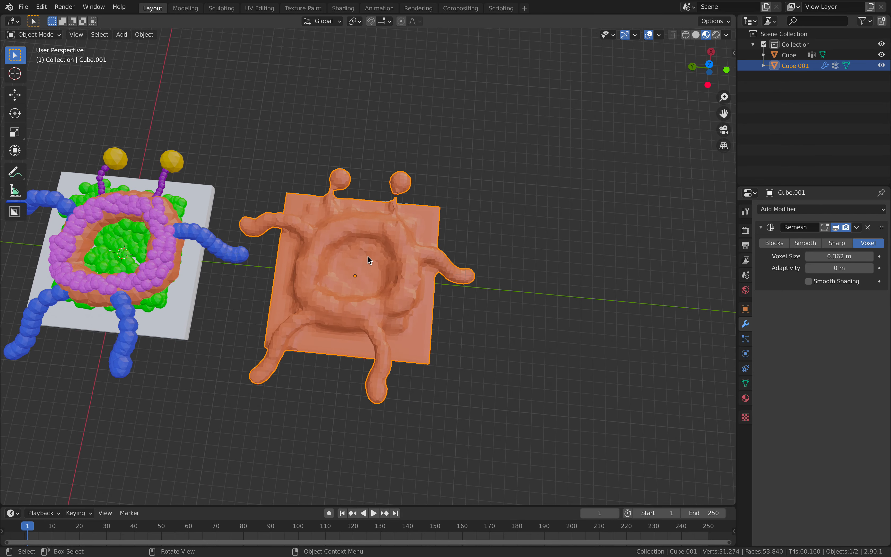
key("shift+d")
left_click(617, 277)
middle_click_drag(617, 277, 507, 220, "shift")
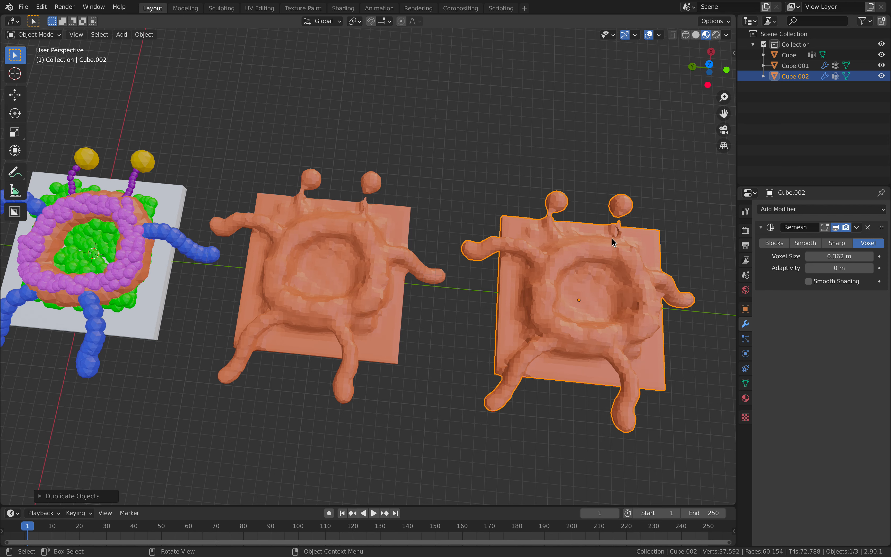
Separate the newest remeshed copy into individual objects by material.
key("F3")
type("separat")
key("Down")
key("Return")
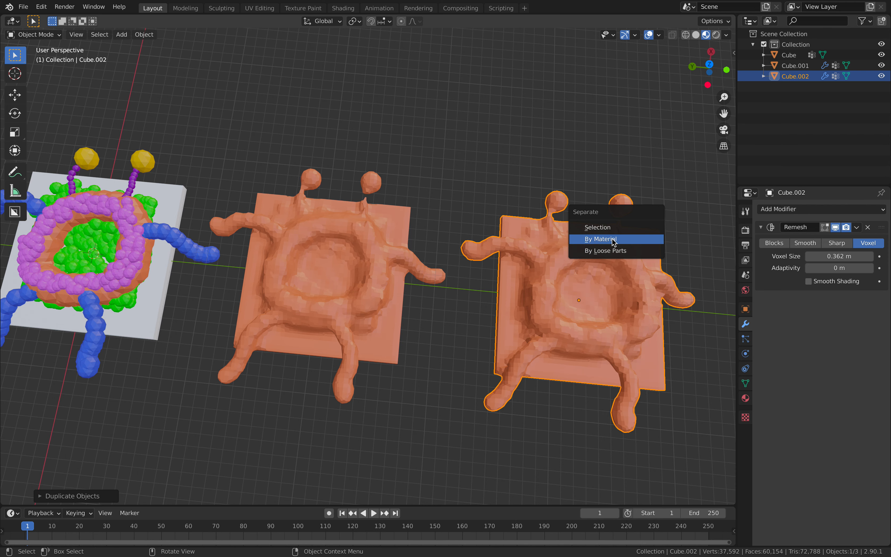
left_click(591, 239)
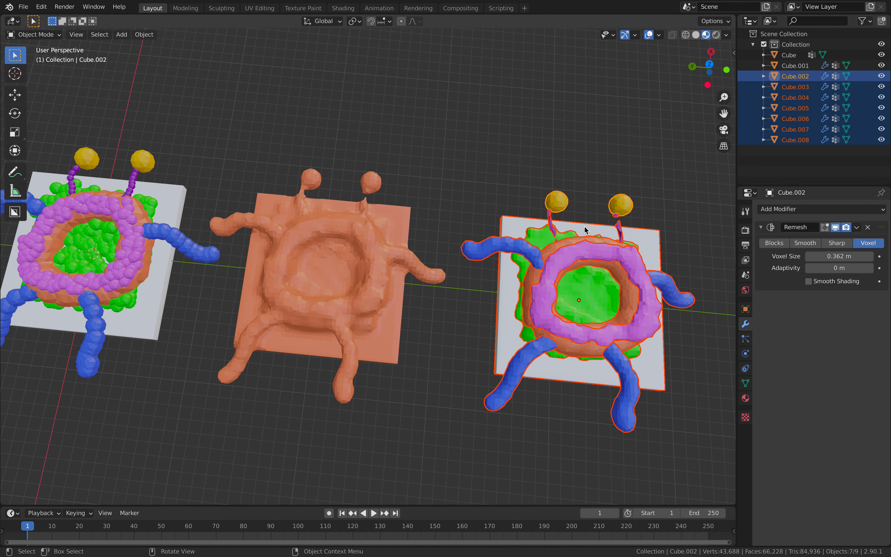
Check the material-separated copy from several angles by selecting its pink icing ring as an individual object.
left_click(585, 182)
middle_click_drag(585, 182, 595, 218)
left_click(625, 255)
middle_click_drag(626, 254, 506, 232, "shift")
middle_click_drag(508, 219, 523, 250)
left_click(523, 250)
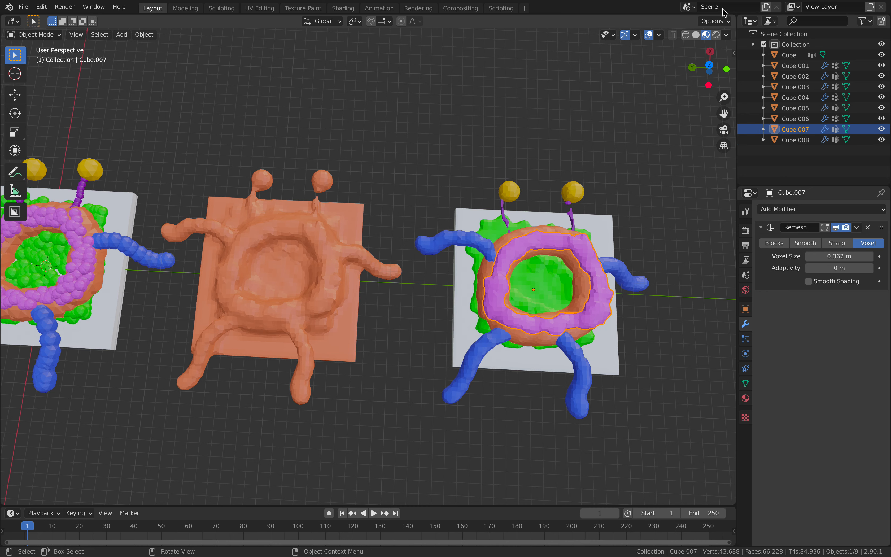
Turn on Ambient Occlusion in the Eevee render settings and clear the object selection.
left_click(726, 35)
left_click(746, 245)
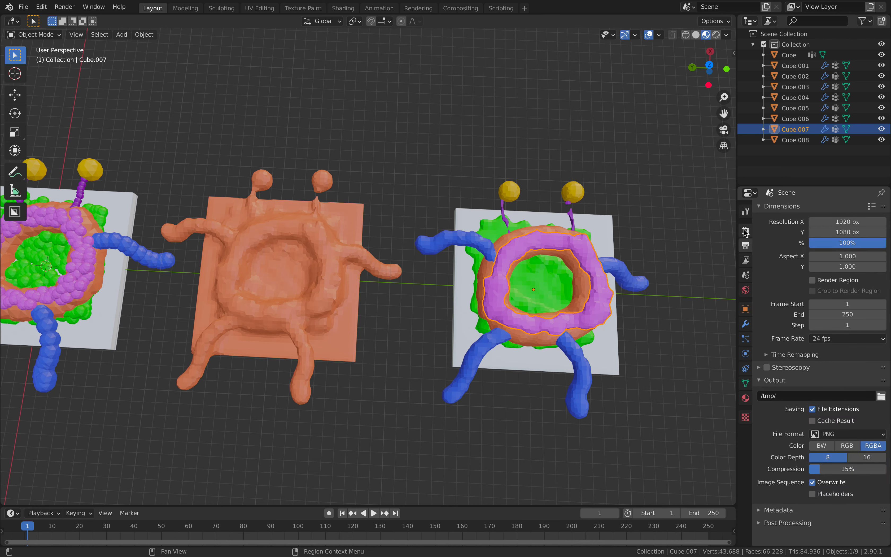
left_click(745, 231)
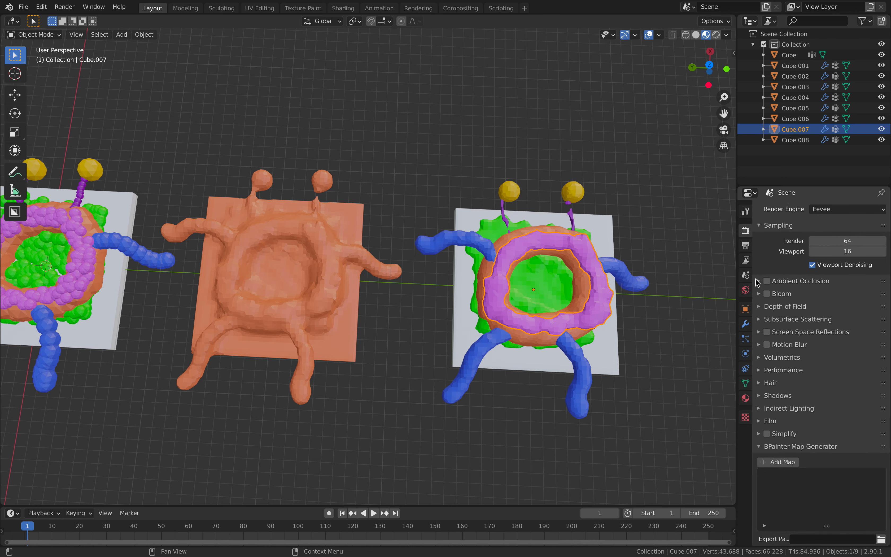
middle_click_drag(593, 167, 586, 147)
left_click(585, 204)
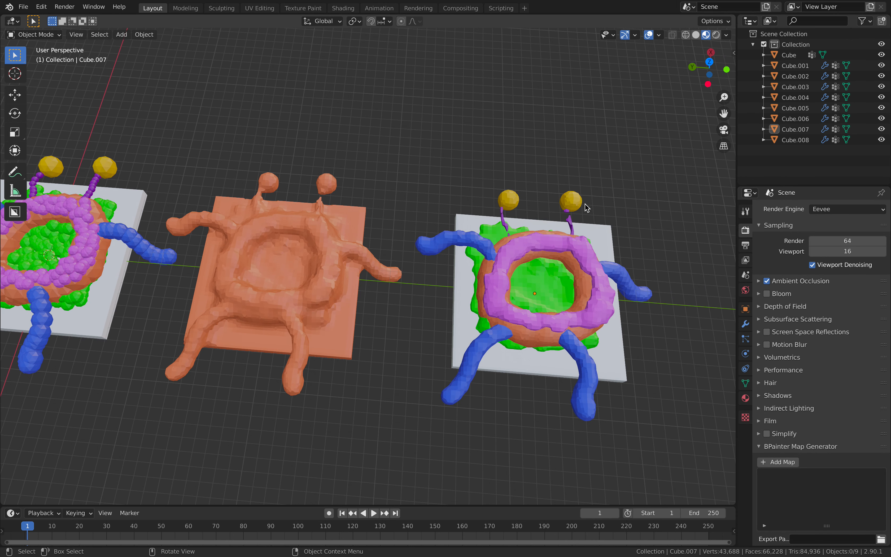
Examine the shading of the separated icing ring and donut body by selecting each and viewing them from different angles.
left_click(593, 248)
middle_click_drag(592, 224, 591, 220)
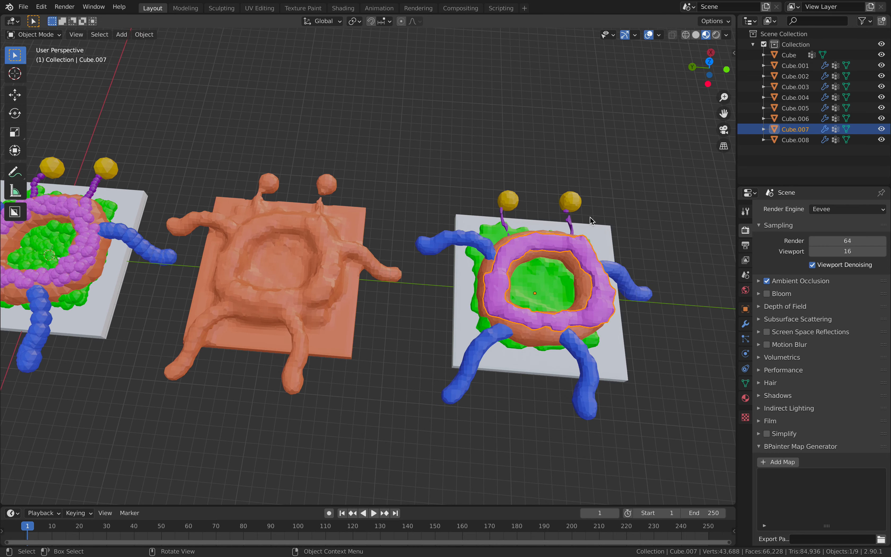
mouse_move(514, 246)
middle_mouse_down()
mouse_move(491, 282)
mouse_move(515, 272)
mouse_move(529, 285)
mouse_move(507, 201)
mouse_move(508, 166)
middle_mouse_up()
left_click(560, 284)
middle_click_drag(580, 224, 569, 235)
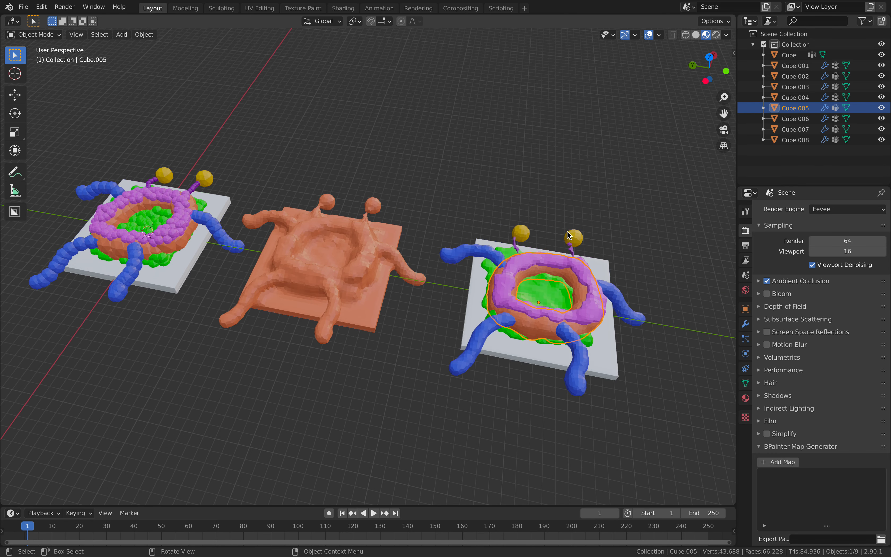
middle_click_drag(566, 294, 561, 257)
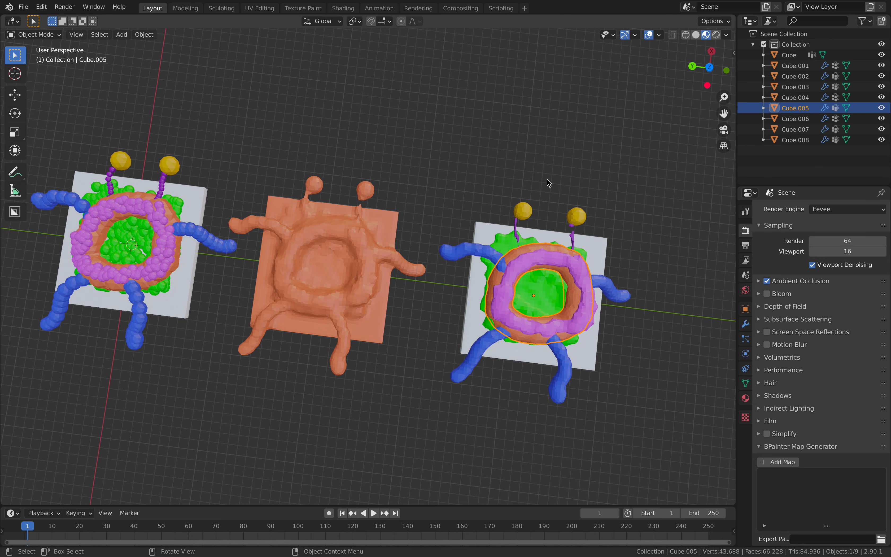
Set the Remesh voxel size of the separated copy's purple antenna stalks to 0.282 m.
left_click(551, 188)
scroll(531, 231, "up", 1)
left_click(544, 211)
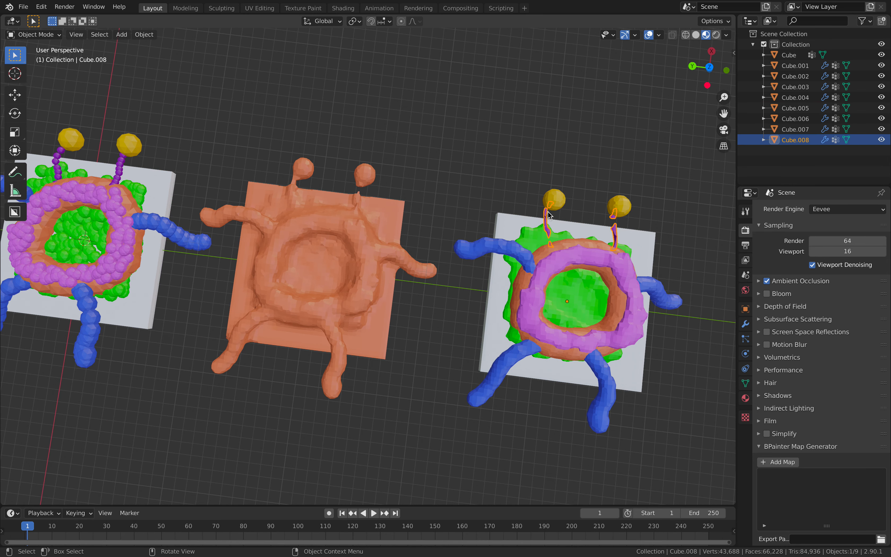
scroll(412, 212, "up", 2)
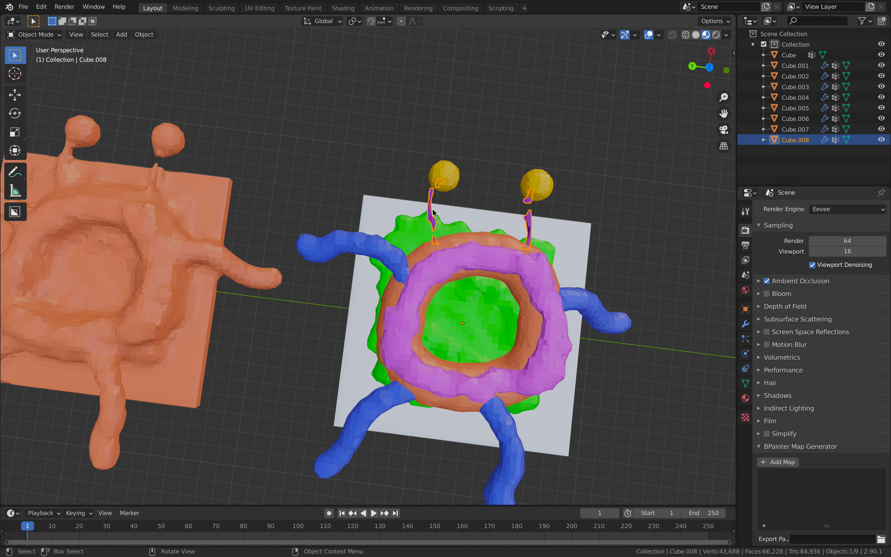
key("Tab")
key("Tab")
key("Tab")
key("Tab")
left_click(746, 323)
left_click_drag(839, 256, 853, 256)
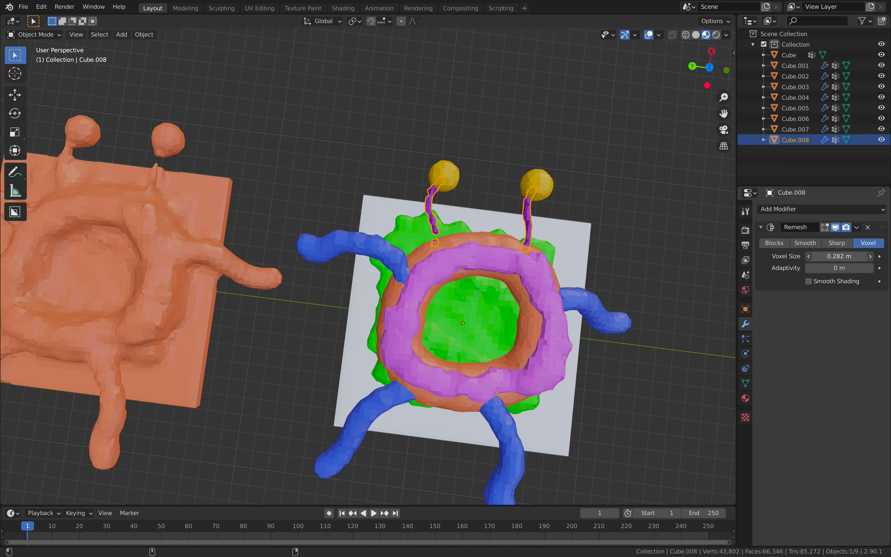
Check the Remesh settings of the separated copy's other parts, including the blue limbs and yellow antenna balls.
left_click(599, 318)
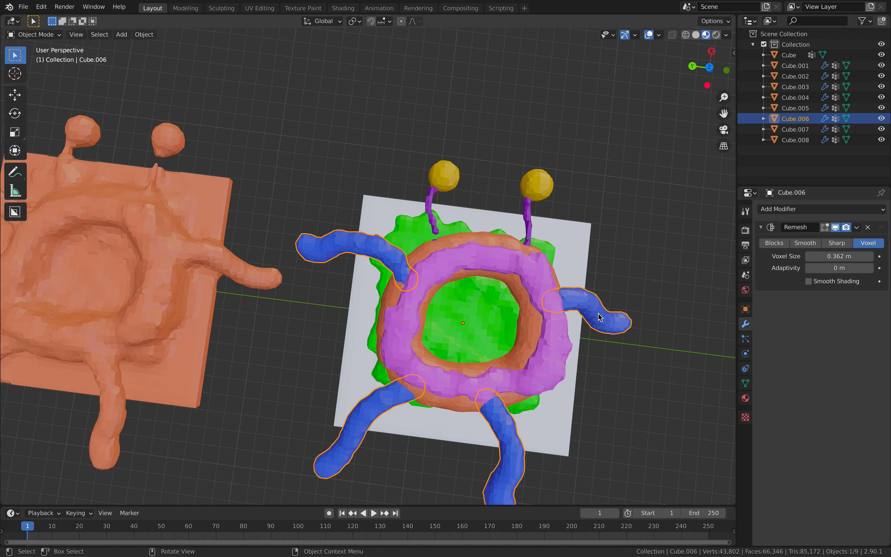
left_click(532, 272)
left_click(536, 190)
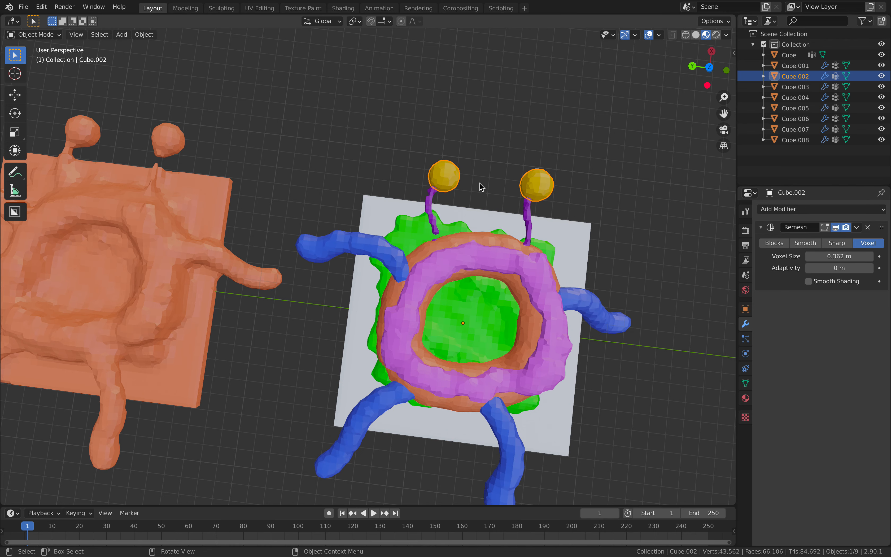
Deselect everything and save the scene file with all three monsters in view.
key("alt+a")
scroll(485, 217, "down", 3)
scroll(390, 273, "up", 2)
mouse_move(465, 201)
middle_mouse_down()
mouse_move(449, 199)
mouse_move(481, 232)
mouse_move(474, 213)
middle_mouse_up()
scroll(426, 198, "down", 3)
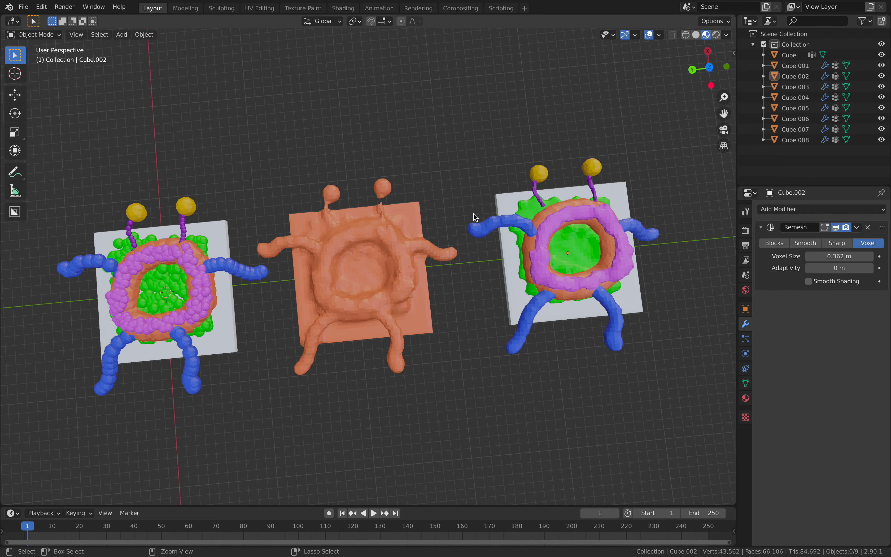
key("ctrl+s")
middle_click_drag(444, 152, 445, 147)
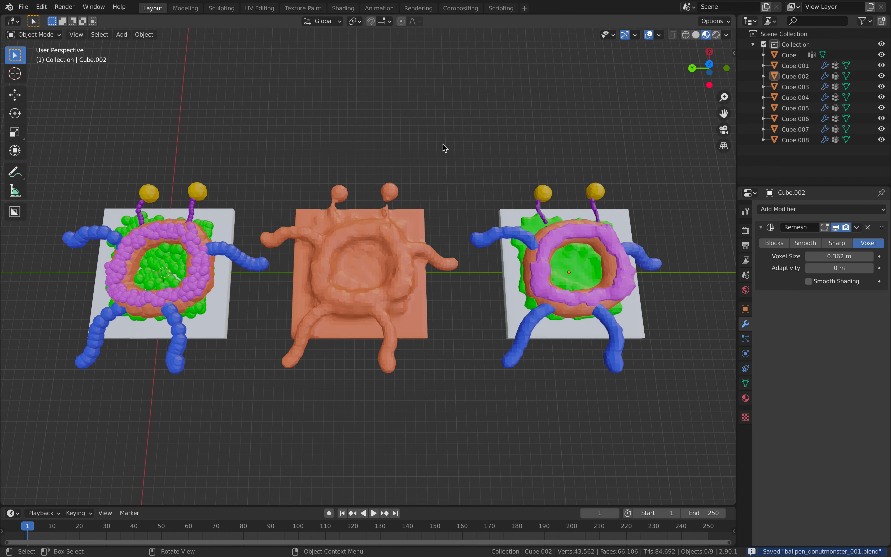
Switch to the browser and read through the Ball Pen add-on thread on blenderartists.org.
key("super+Tab")
scroll(469, 181, "up", 2)
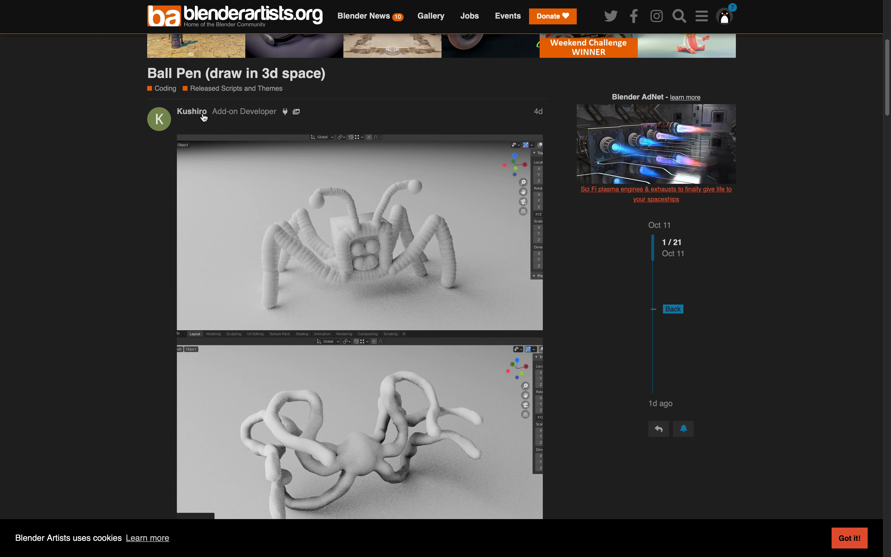
scroll(207, 137, "down", 1)
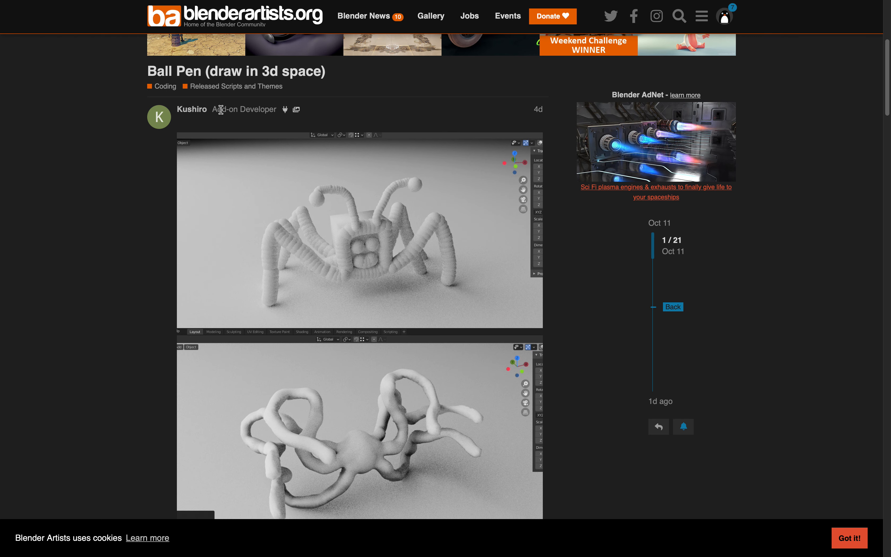
scroll(368, 267, "down", 10)
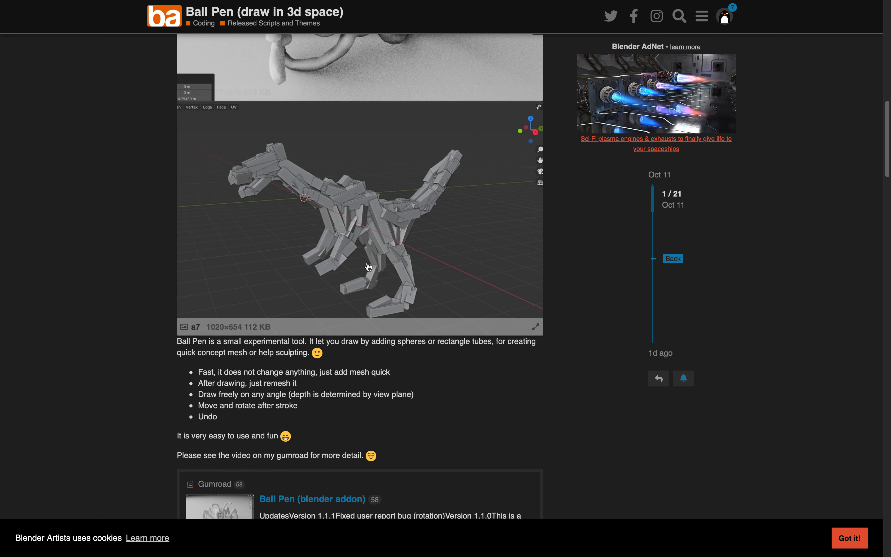
scroll(368, 267, "down", 15)
scroll(373, 273, "down", 3)
scroll(372, 273, "up", 20)
scroll(372, 272, "down", 6)
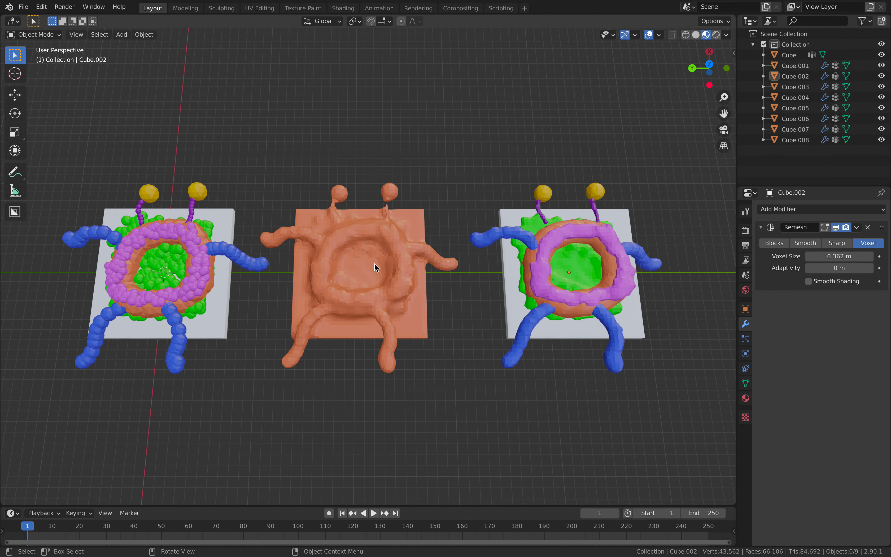
Replace the Remesh modifier on the separated copy's base plate with a Bevel modifier.
mouse_move(372, 245)
middle_mouse_down()
mouse_move(372, 237)
mouse_move(372, 245)
middle_mouse_up()
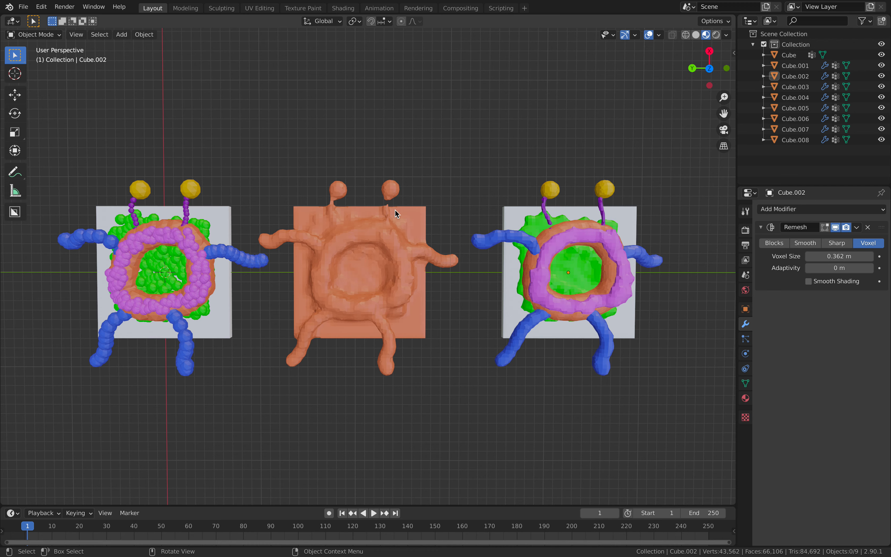
middle_click_drag(408, 212, 505, 260)
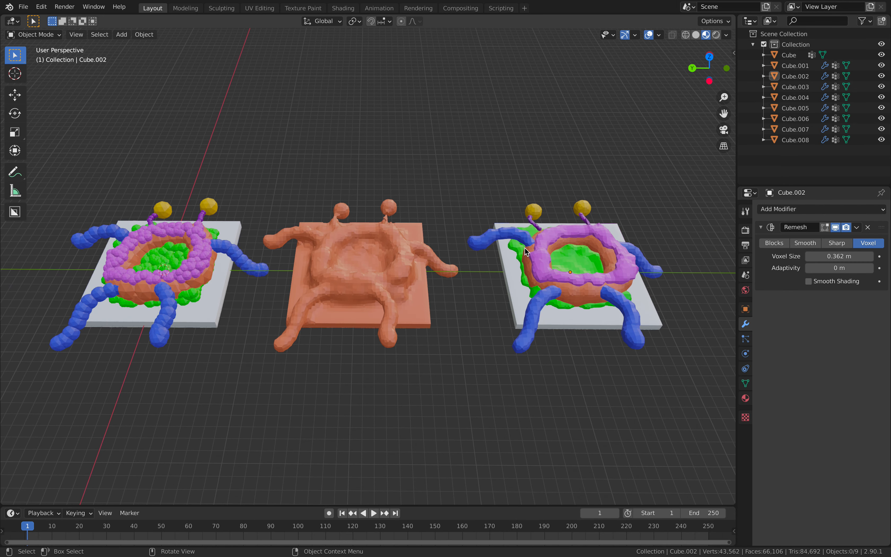
left_click(505, 260)
left_click(868, 227)
left_click(792, 209)
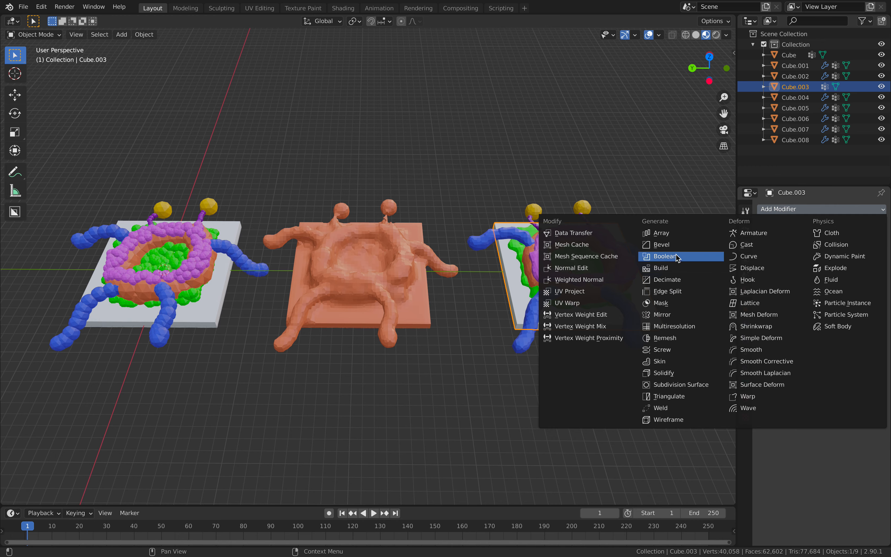
left_click(679, 244)
scroll(579, 245, "up", 3)
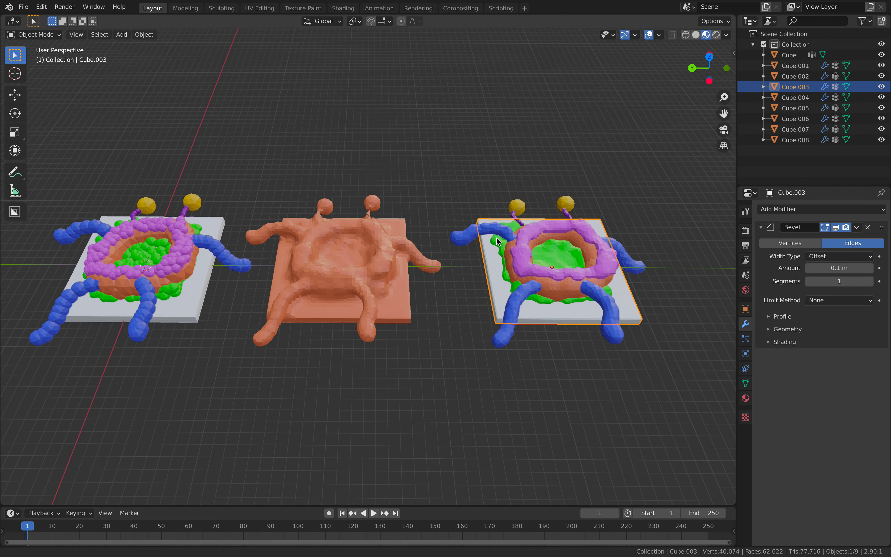
Darken the base plate material's base color to a gray with value 0.617 and set its metallic to 0.113.
left_click(746, 398)
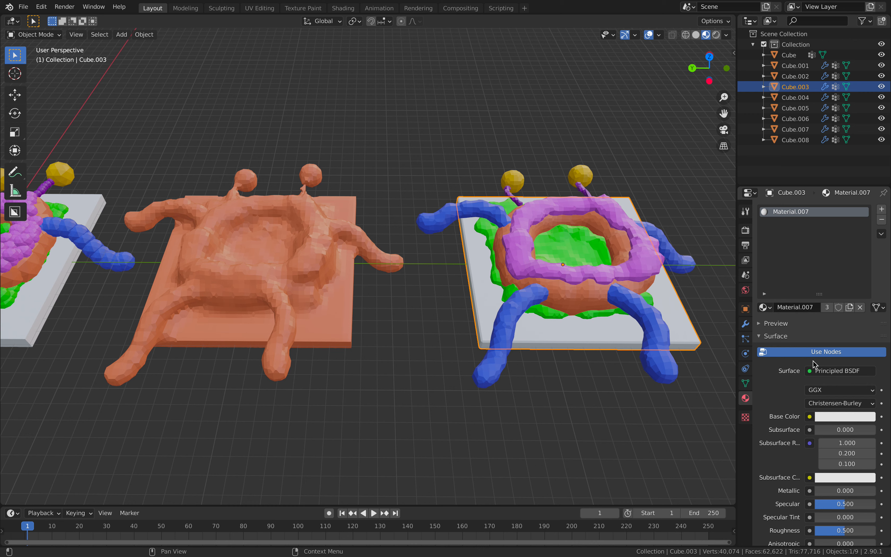
left_click(825, 417)
left_click_drag(868, 286, 868, 296)
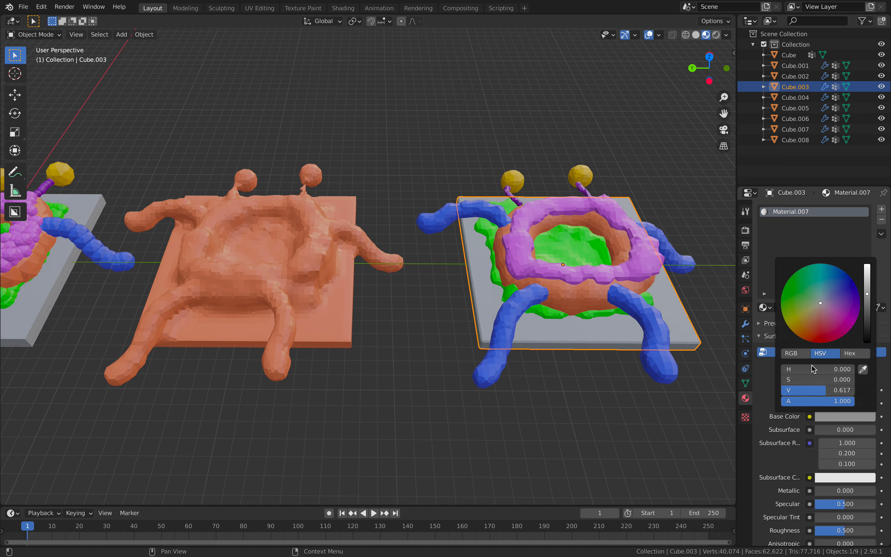
left_click_drag(849, 494, 859, 494)
Deselect the base plate and save the updated scene file.
middle_click_drag(522, 187, 507, 212)
left_click(460, 178)
scroll(460, 179, "down", 3)
middle_click_drag(465, 186, 499, 217, "shift")
scroll(500, 217, "up", 1)
key("ctrl+s")
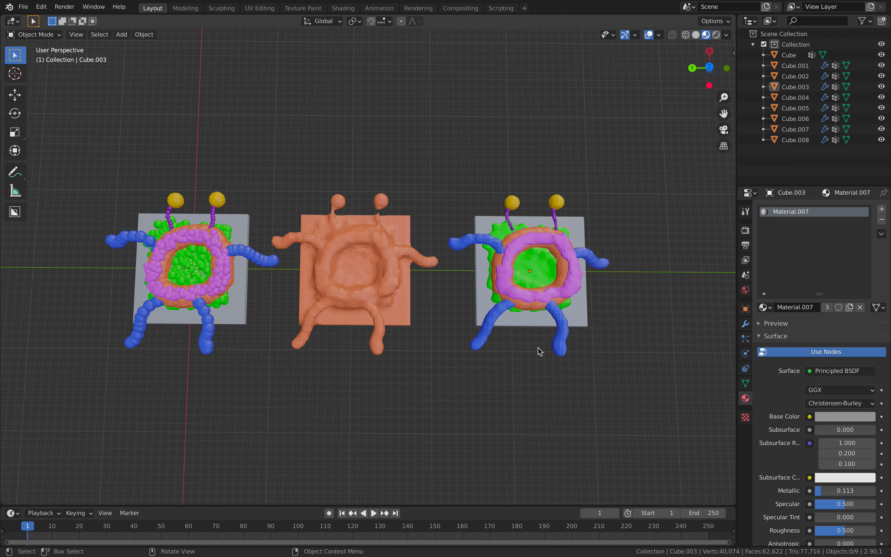
Inspect the beveled plate and the separated monster's parts up close from low side angles.
middle_click_drag(538, 349, 516, 297)
scroll(516, 297, "up", 2)
scroll(521, 308, "down", 1)
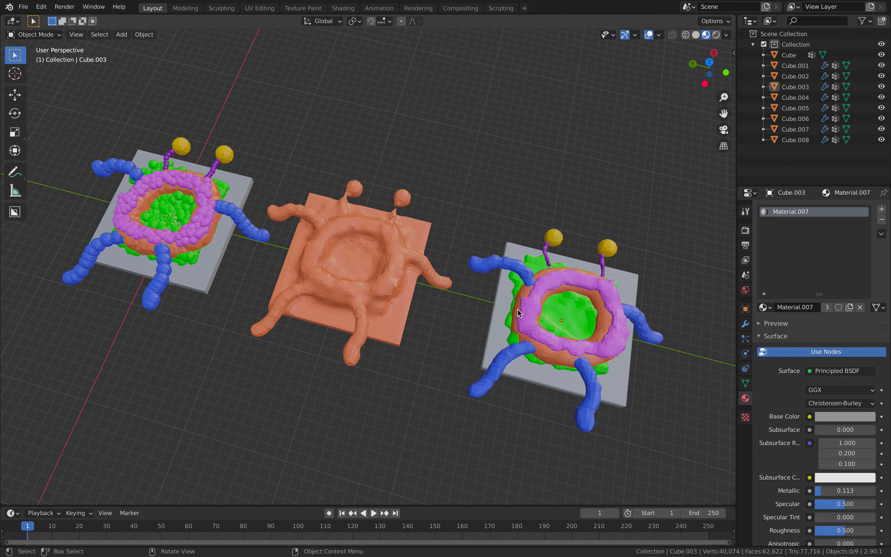
middle_click_drag(518, 309, 506, 257)
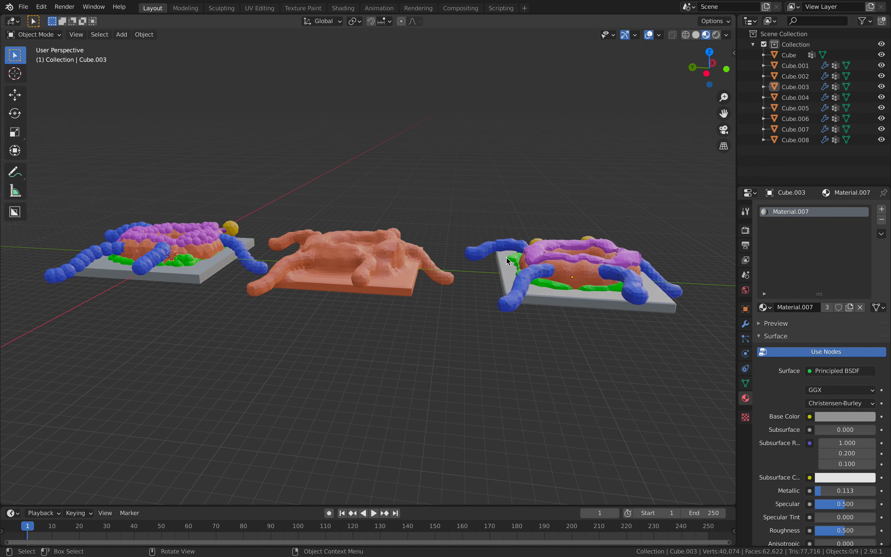
scroll(507, 261, "up", 2)
scroll(519, 275, "up", 4)
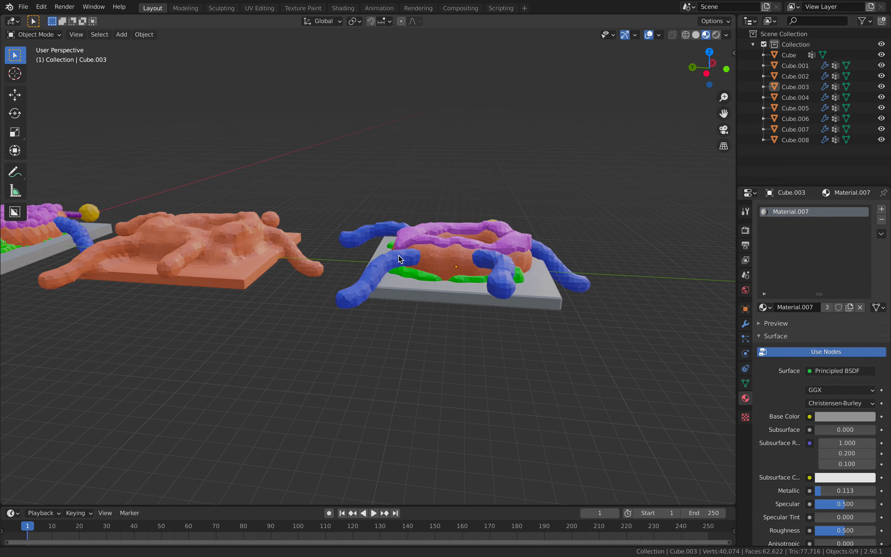
middle_click_drag(519, 275, 423, 217)
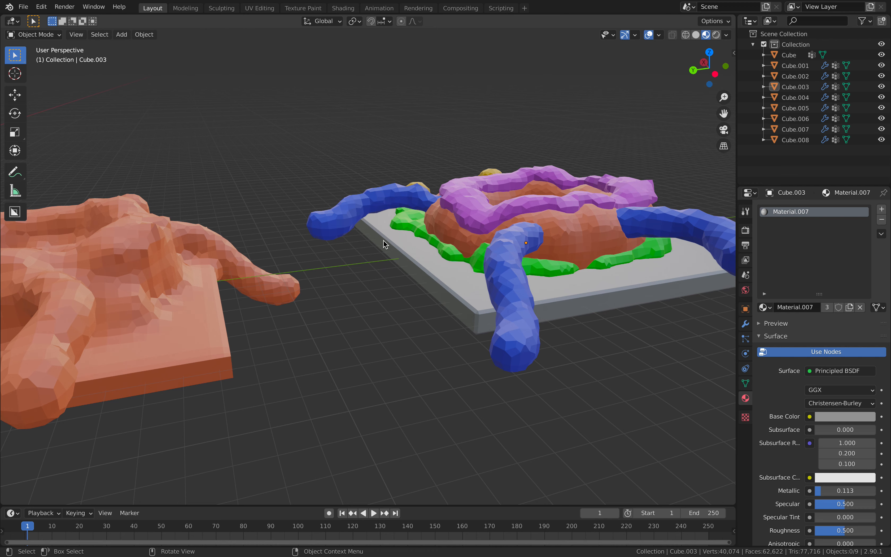
middle_click_drag(383, 240, 428, 213)
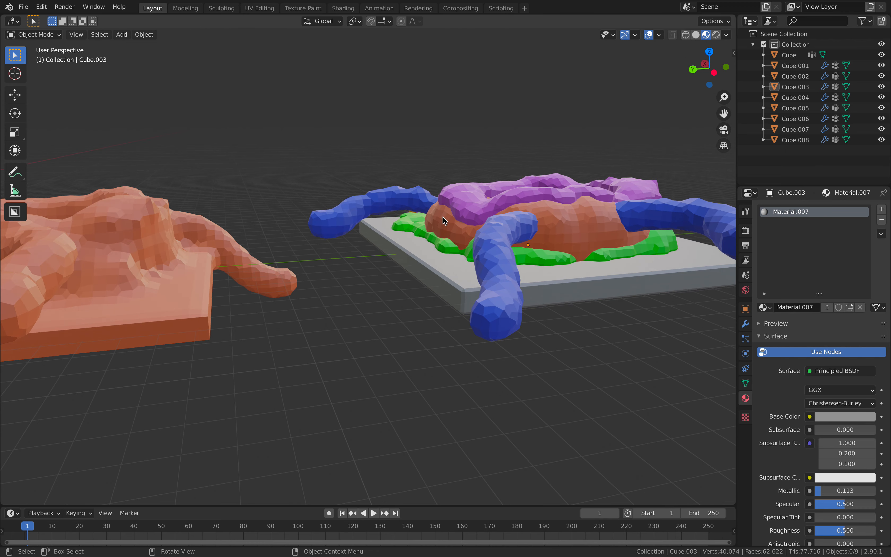
Select the separated copy's icing ring, donut body, green base and plate together.
left_click(479, 209)
left_click(442, 237, "shift")
left_click(435, 243, "shift")
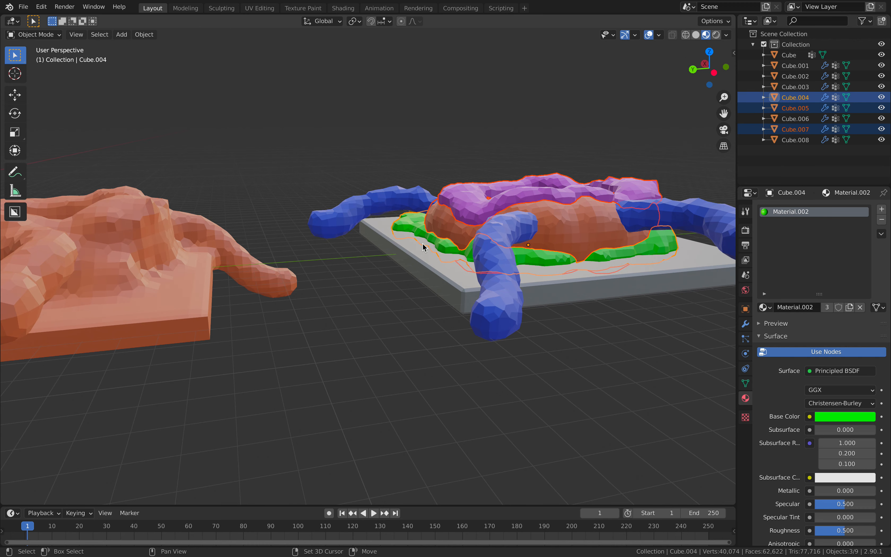
left_click(427, 250, "shift")
middle_click_drag(427, 249, 430, 266)
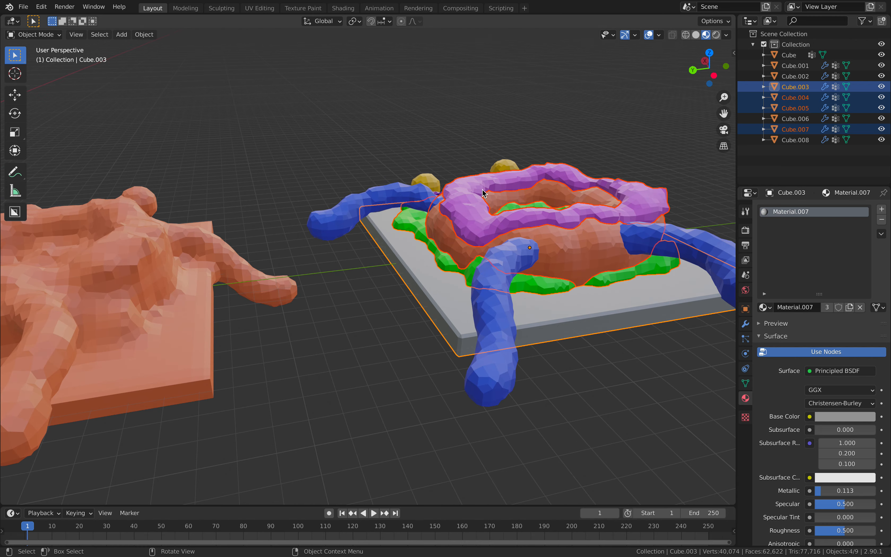
middle_click_drag(482, 193, 471, 228)
Draw small Ball Pen spheres across the separated copy's gray base plate, scattered all around the donut monster.
key("Tab")
right_click(467, 218)
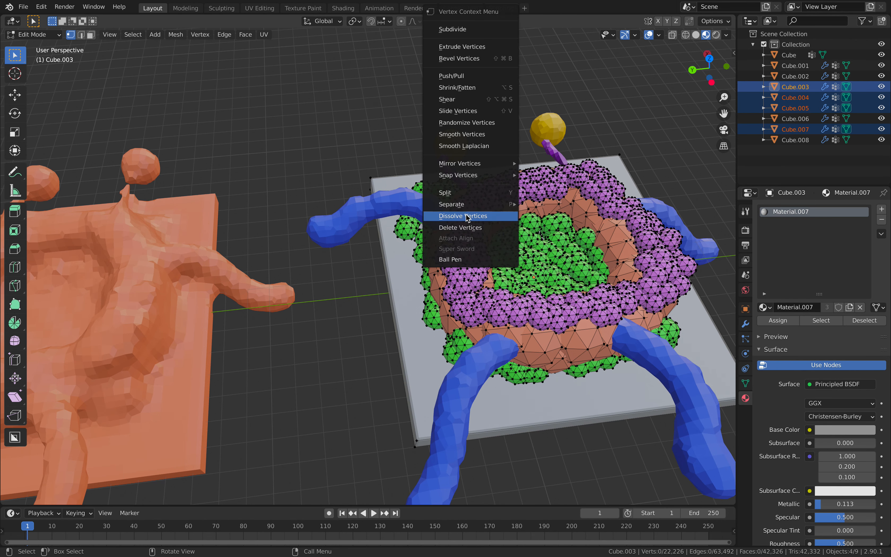
left_click(472, 259)
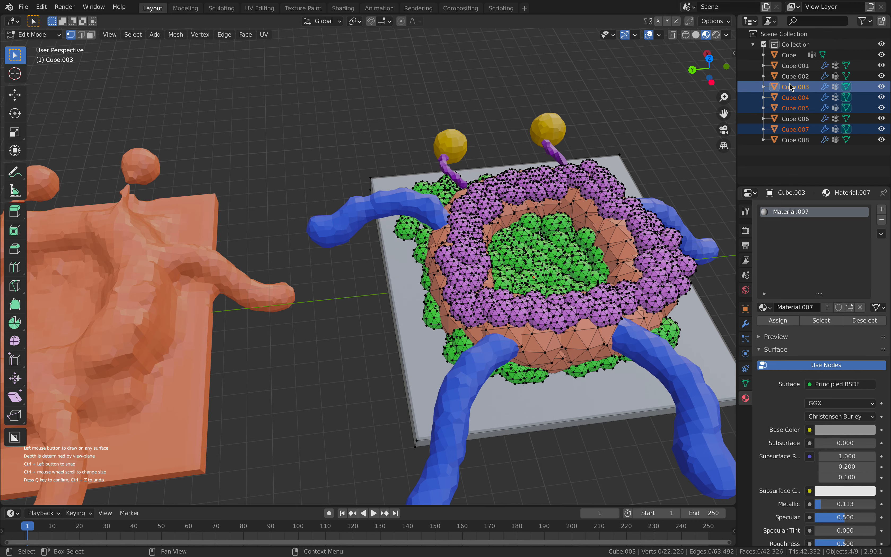
middle_click_drag(453, 238, 456, 245)
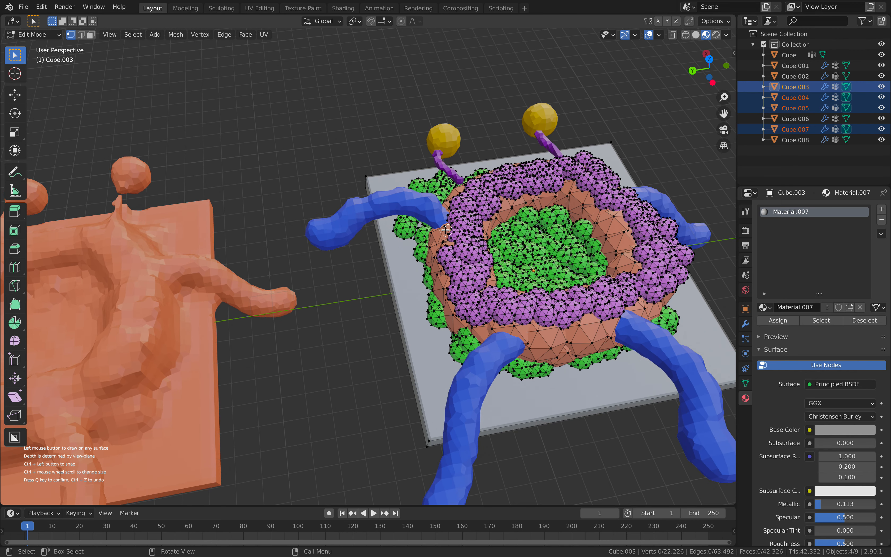
mouse_move(445, 231)
left_mouse_down()
mouse_move(479, 192)
mouse_move(384, 262)
mouse_move(435, 232)
mouse_move(380, 195)
mouse_move(372, 177)
mouse_move(397, 279)
mouse_move(422, 261)
mouse_move(418, 340)
mouse_move(450, 314)
left_mouse_up()
mouse_move(454, 254)
left_mouse_down("ctrl")
mouse_move(443, 339)
mouse_move(406, 282)
mouse_move(462, 412)
mouse_move(516, 416)
mouse_move(638, 383)
mouse_move(712, 329)
mouse_move(604, 159)
mouse_move(560, 149)
mouse_move(437, 169)
mouse_move(424, 179)
mouse_move(433, 343)
mouse_move(481, 384)
mouse_move(545, 391)
mouse_move(650, 372)
mouse_move(703, 330)
mouse_move(690, 348)
mouse_move(556, 396)
mouse_move(471, 390)
mouse_move(438, 371)
mouse_move(438, 346)
left_mouse_up("ctrl")
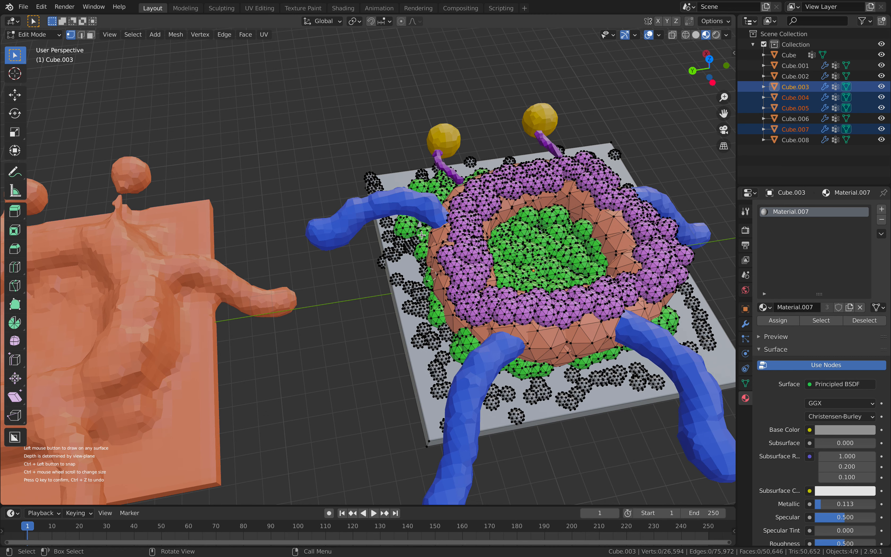
middle_click_drag(442, 226, 451, 241)
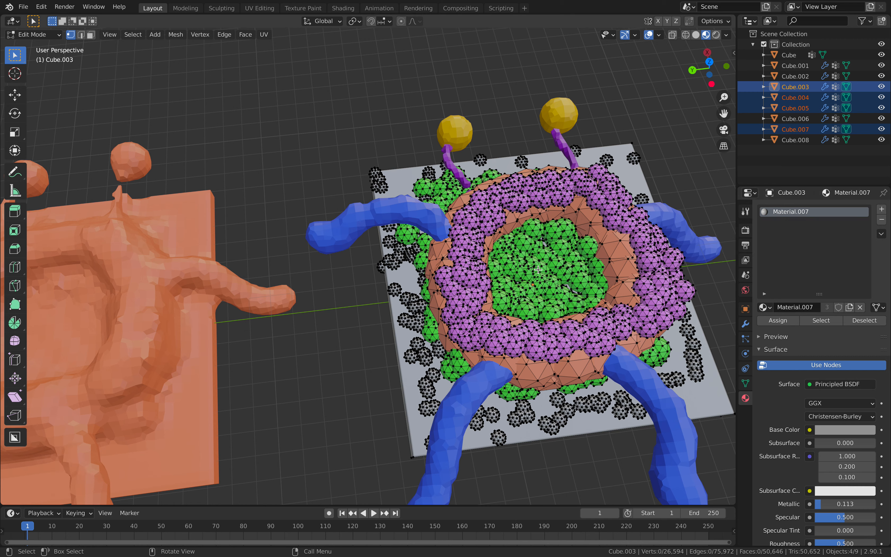
Select the base plate's linked geometry, invert the selection to the balls and monster parts, and return to Object Mode.
mouse_move(475, 402)
middle_mouse_down()
mouse_move(457, 390)
mouse_move(473, 401)
middle_mouse_up()
left_click(454, 435)
middle_click_drag(418, 392, 417, 396)
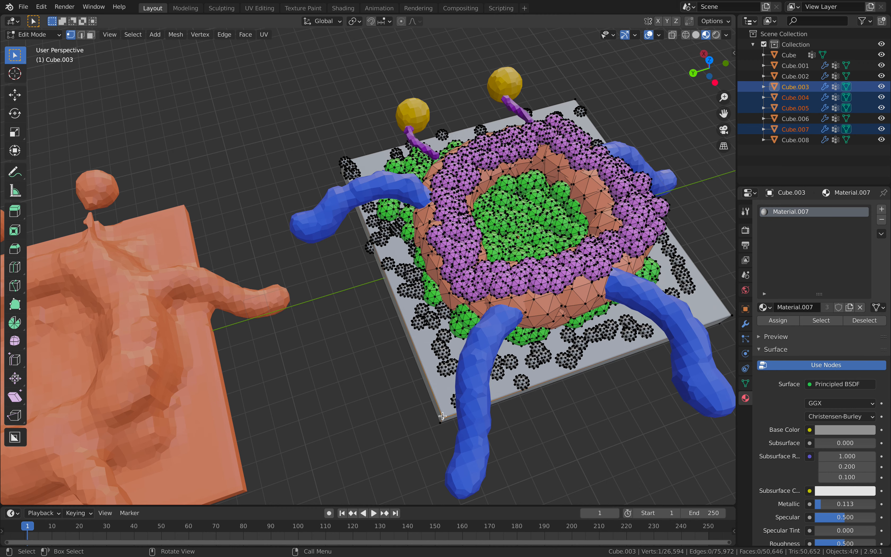
key("ctrl+l")
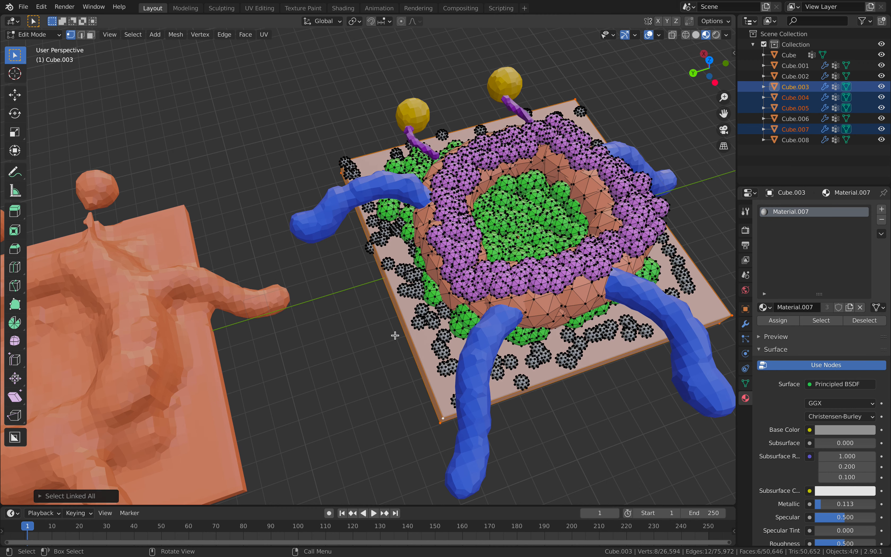
key("ctrl+i")
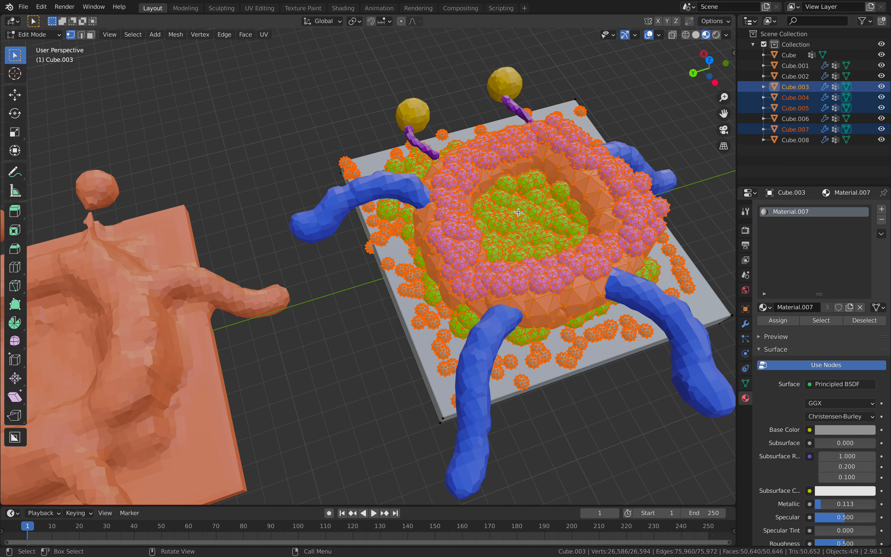
key("Tab")
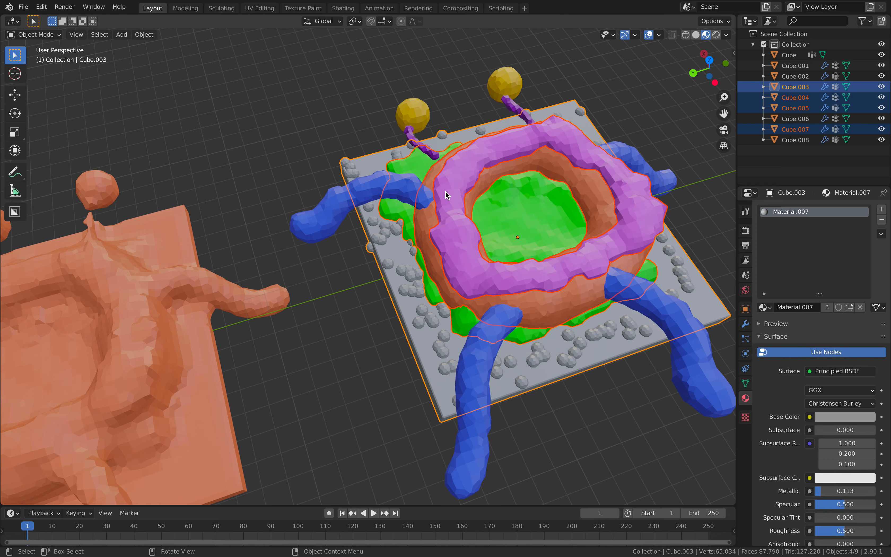
Deselect all objects and compare the three monster versions side by side from above.
scroll(444, 209, "down", 2)
middle_click_drag(442, 213, 414, 257)
left_click(370, 143)
scroll(426, 186, "down", 3)
middle_click_drag(426, 186, 515, 183, "shift")
scroll(477, 180, "up", 1)
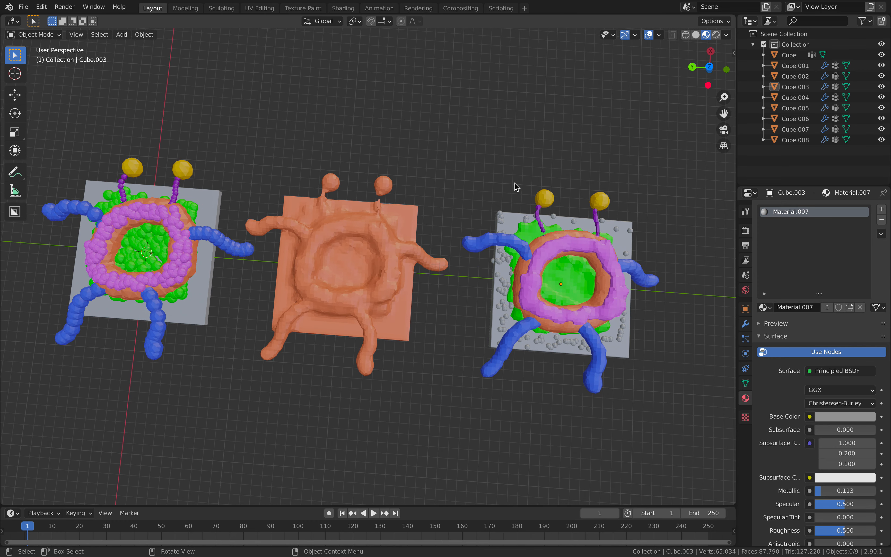